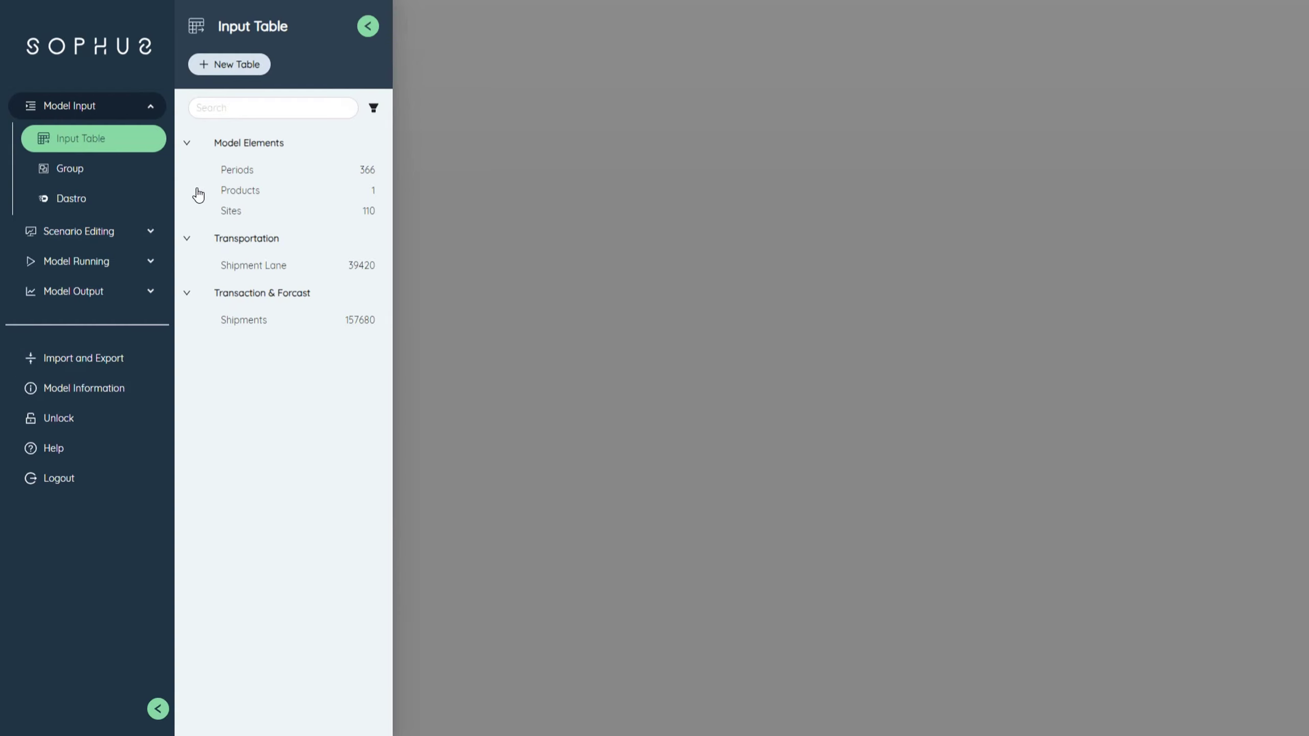
Open the Sites and Periods input tables and look through their rows
{"action": "left_click", "coordinate": [255, 212]}
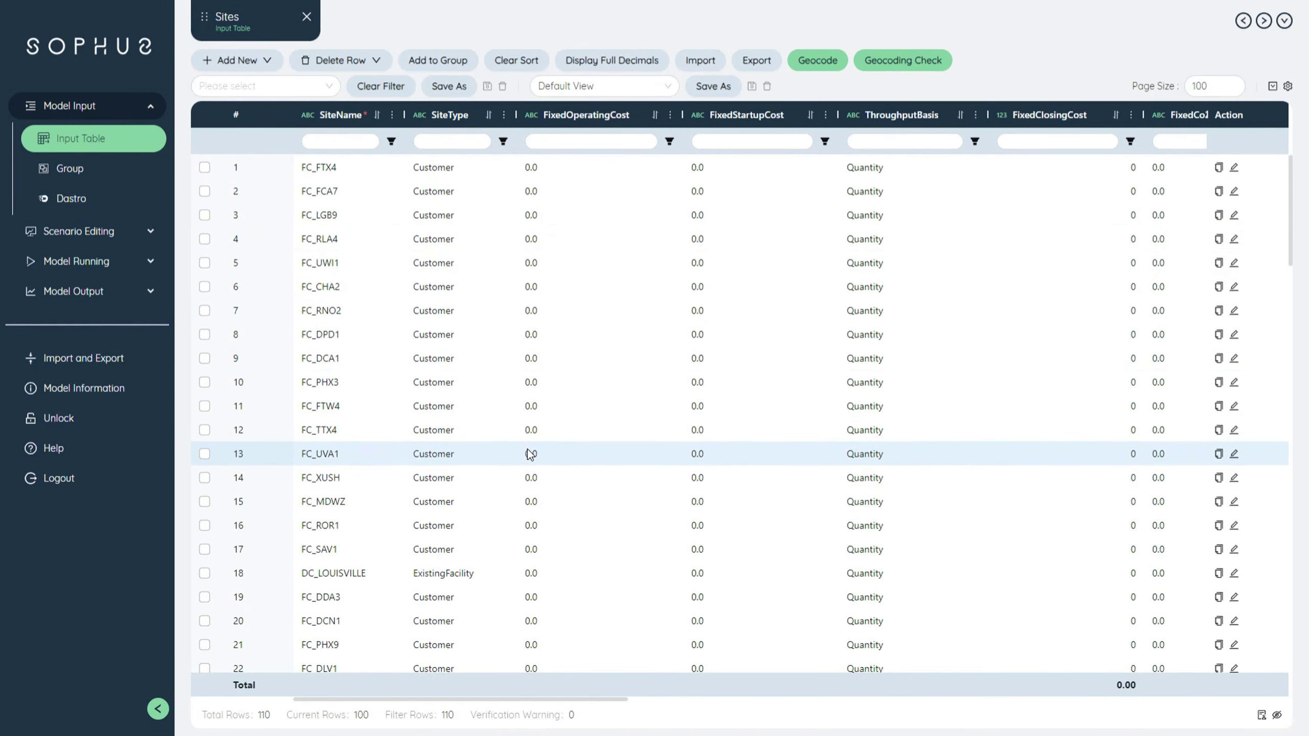
{"action": "scroll", "coordinate": [531, 480], "scroll_direction": "down", "scroll_amount": 15}
{"action": "left_click", "coordinate": [80, 138]}
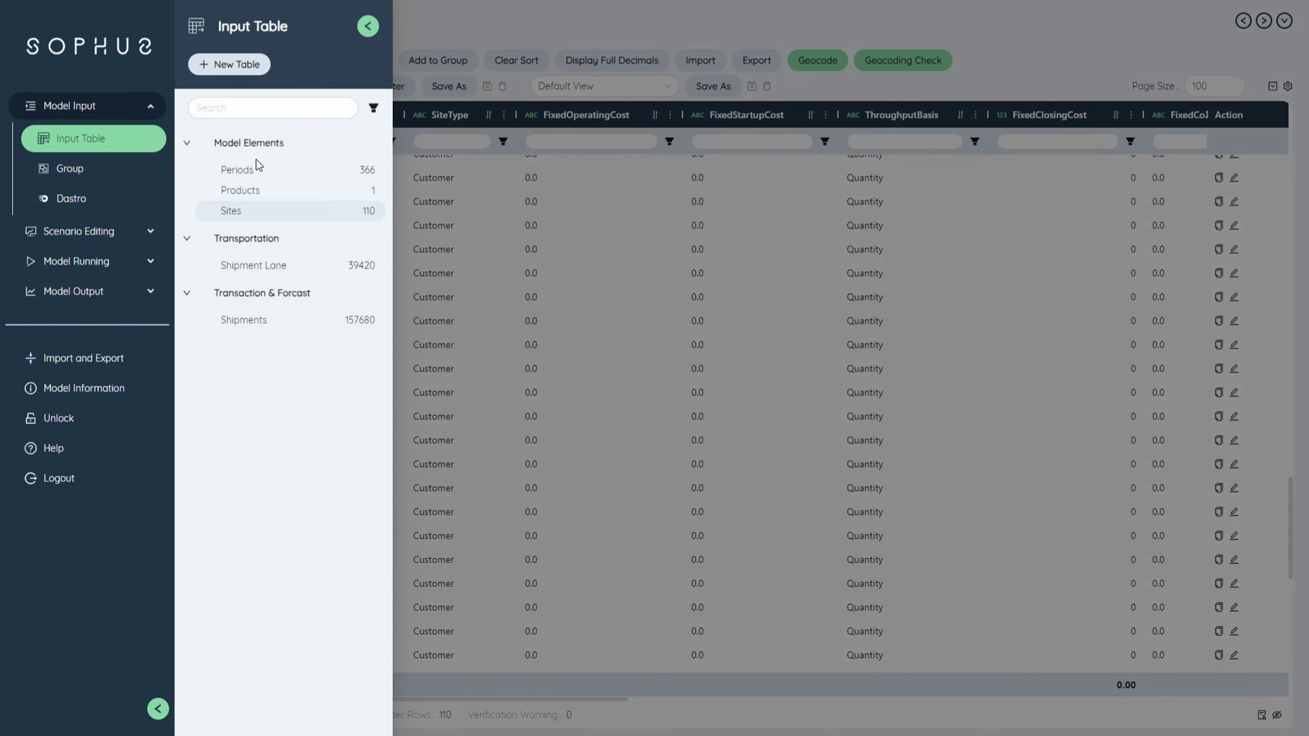
{"action": "left_click", "coordinate": [273, 172]}
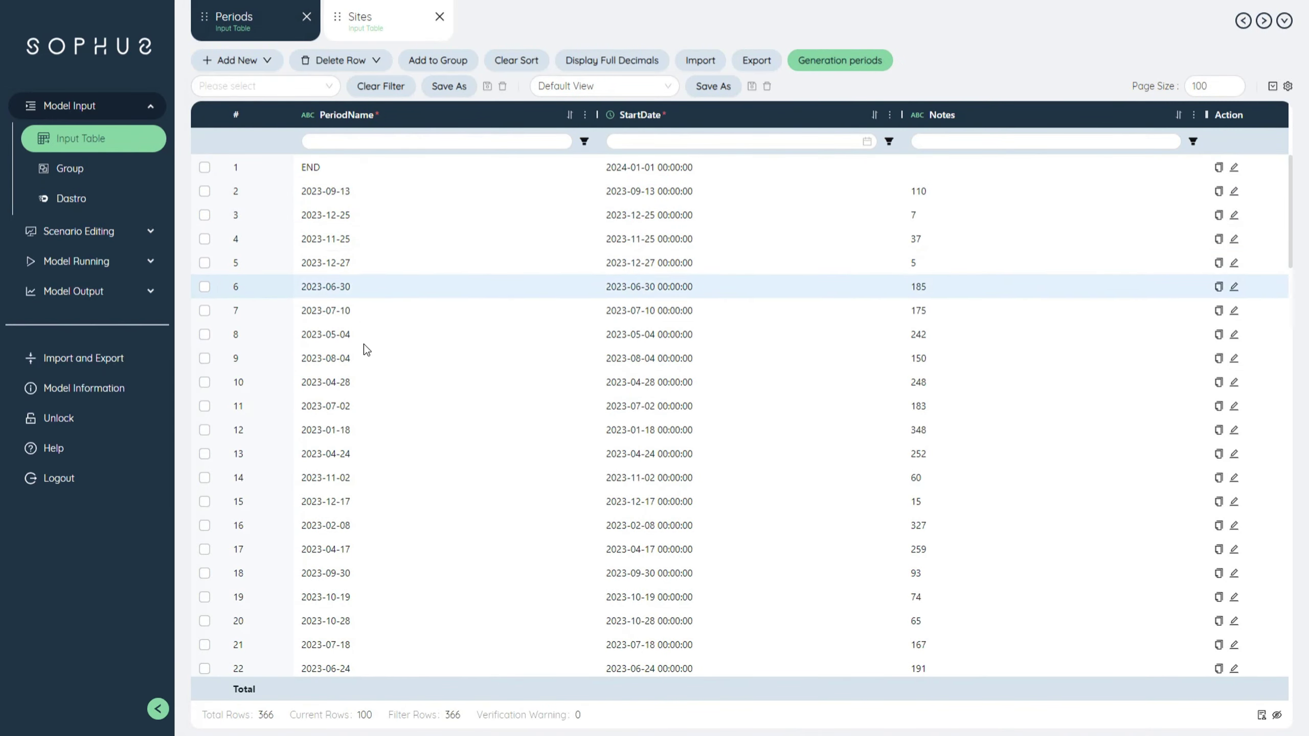
{"action": "scroll", "coordinate": [360, 408], "scroll_direction": "down", "scroll_amount": 20}
{"action": "scroll", "coordinate": [359, 479], "scroll_direction": "down", "scroll_amount": 20}
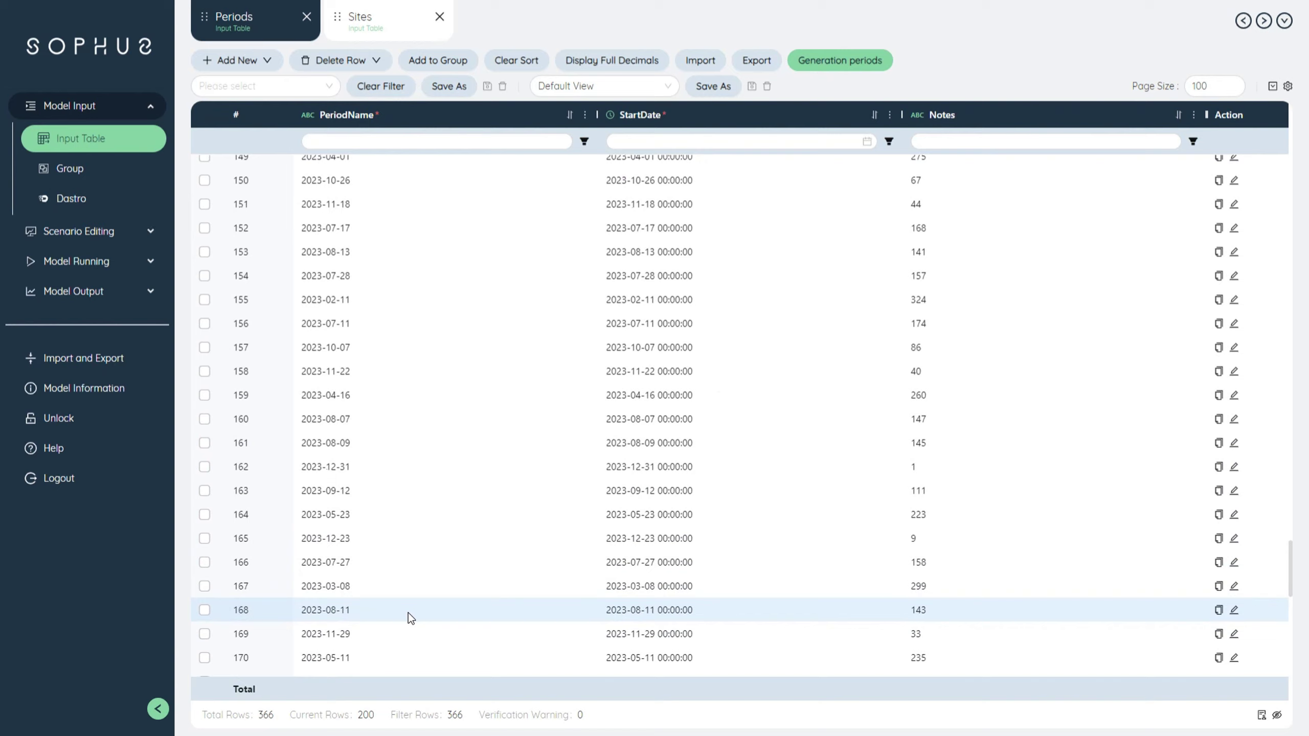
{"action": "scroll", "coordinate": [410, 620], "scroll_direction": "down", "scroll_amount": 6}
Open the Shipments input table and look through its order rows
{"action": "left_click", "coordinate": [61, 138]}
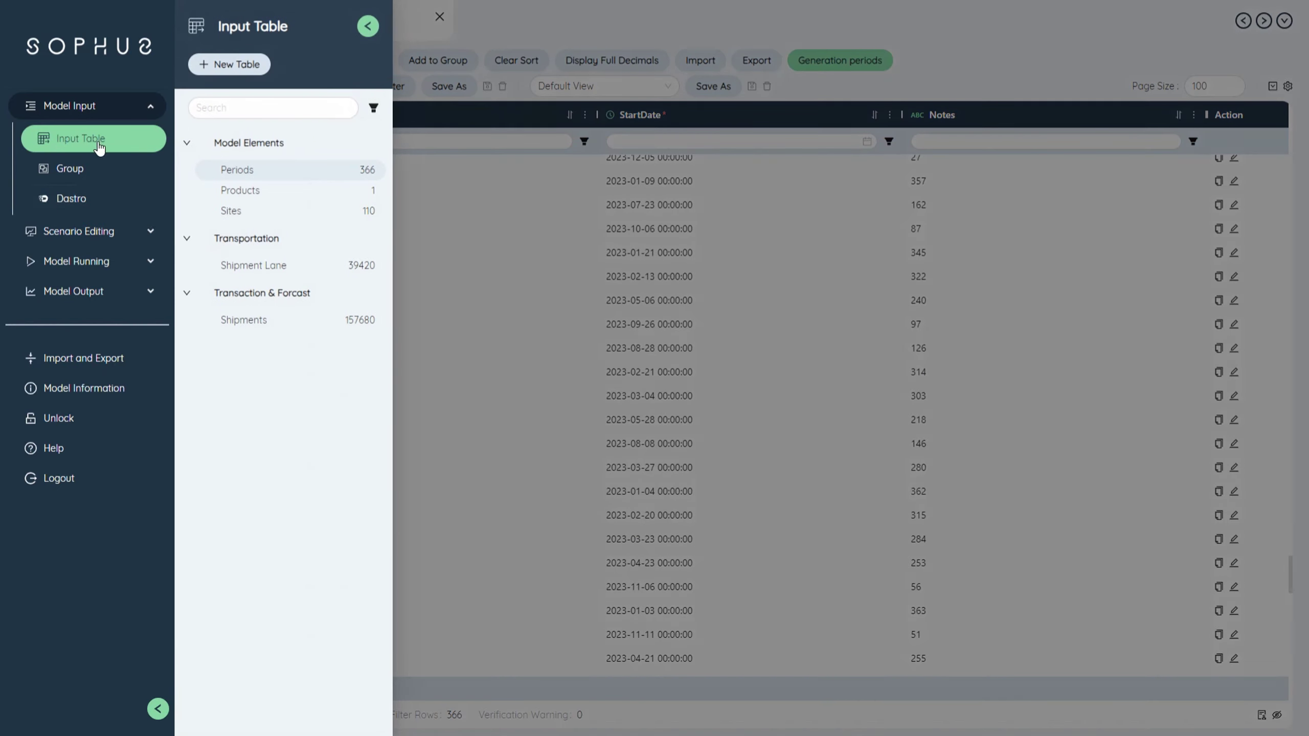
{"action": "left_click", "coordinate": [271, 322]}
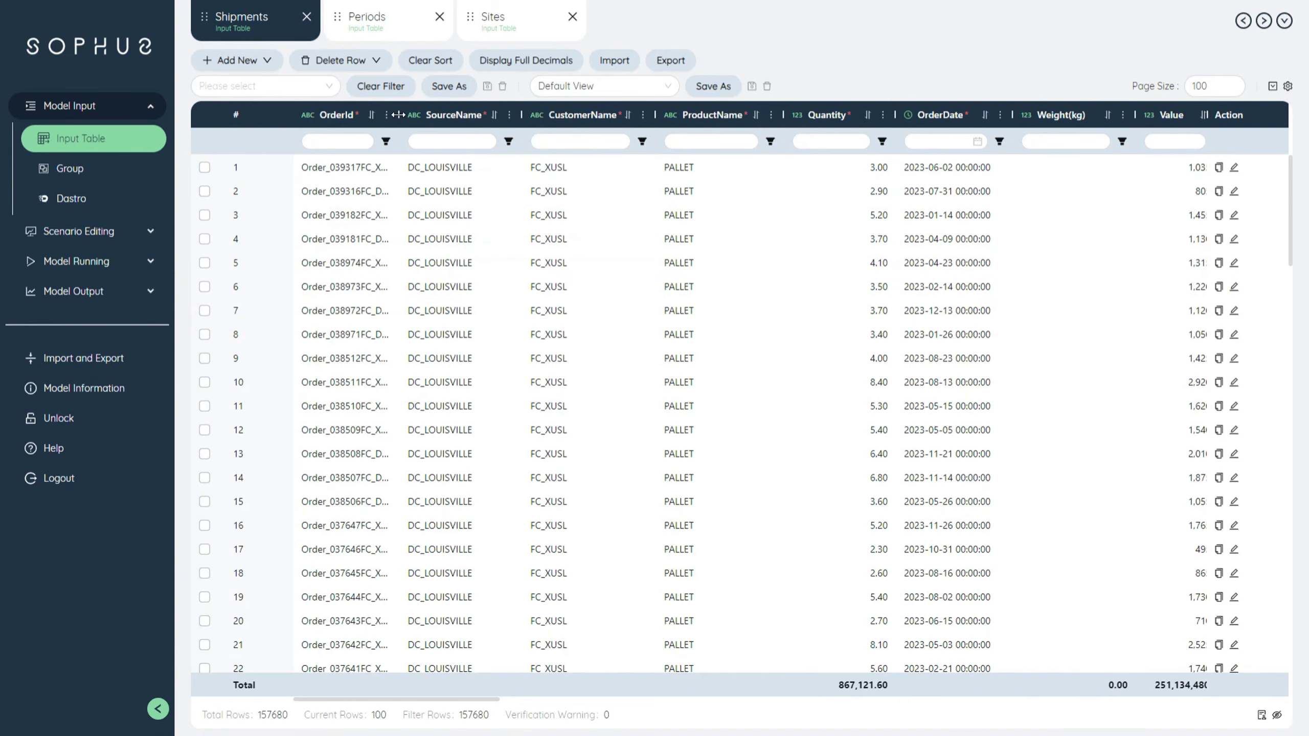
{"action": "scroll", "coordinate": [374, 295], "scroll_direction": "down", "scroll_amount": 20}
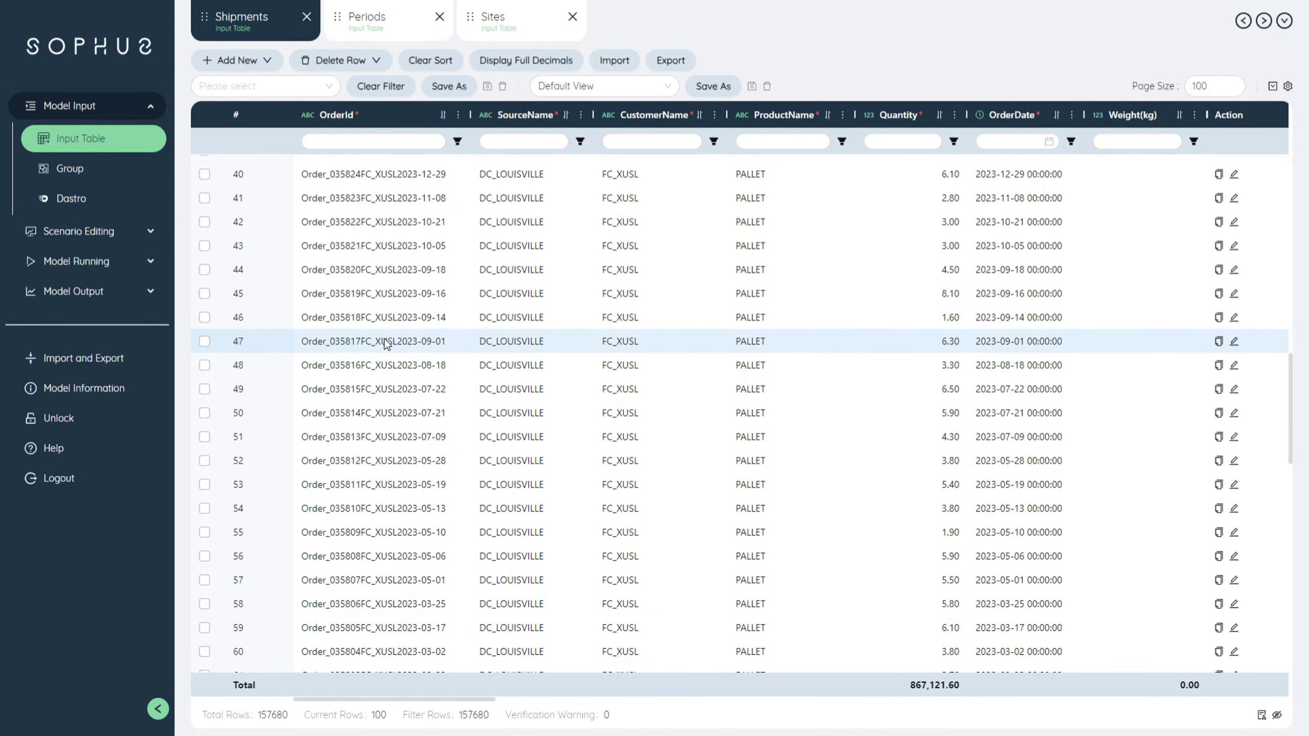
{"action": "scroll", "coordinate": [384, 346], "scroll_direction": "down", "scroll_amount": 20}
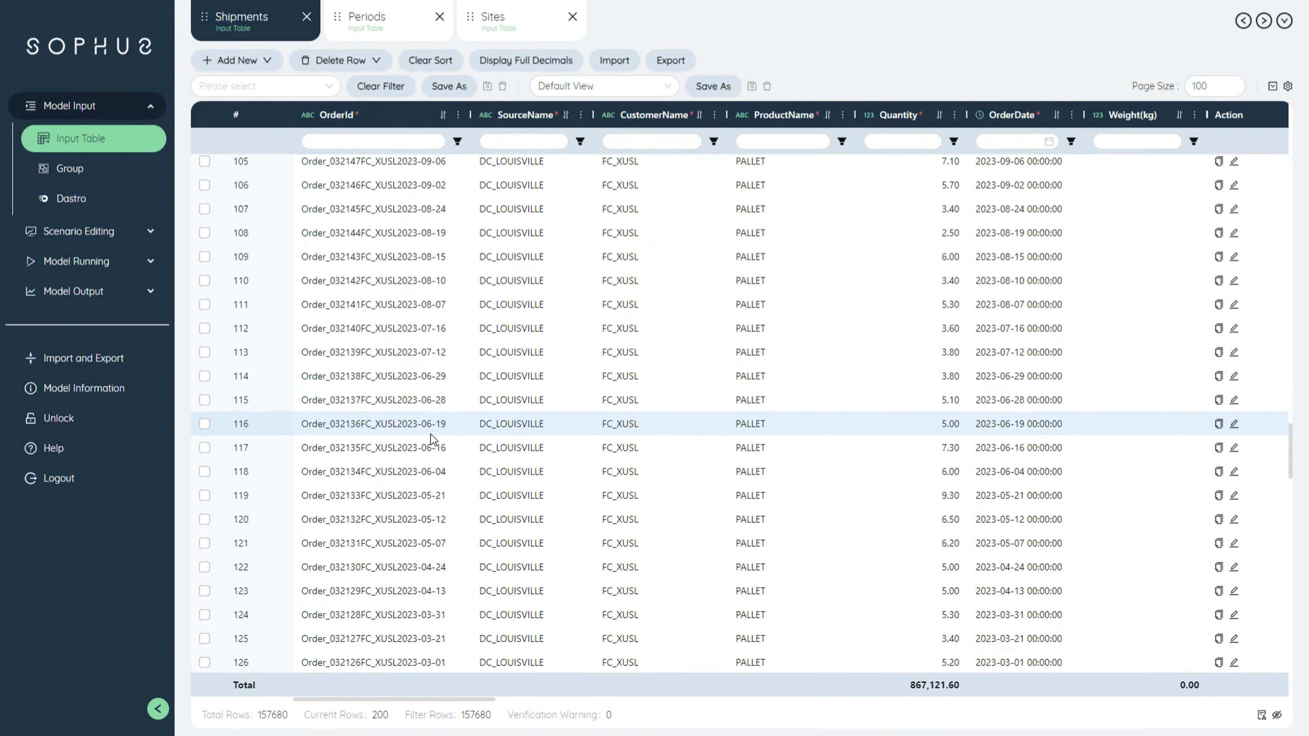
Open the Shipment Lane input table and review its rows and all columns through OnTimeRate
{"action": "left_click", "coordinate": [64, 138]}
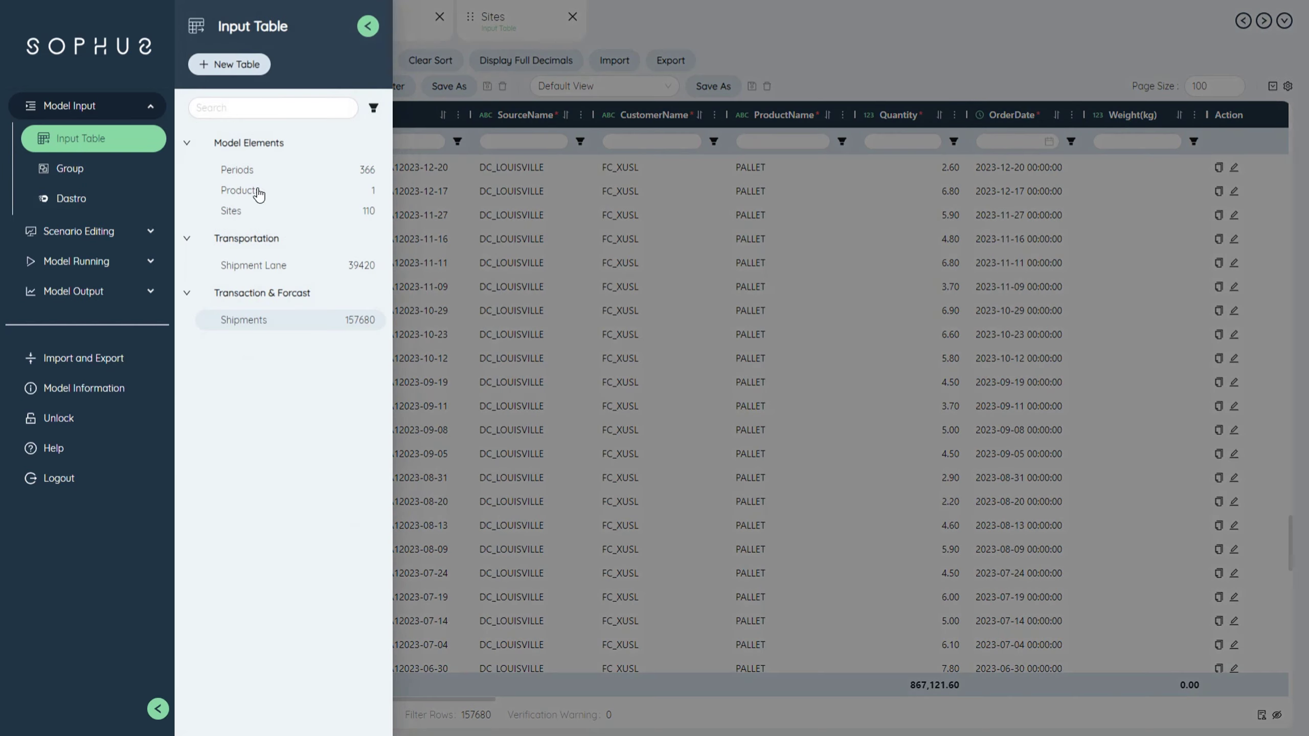
{"action": "left_click", "coordinate": [297, 267]}
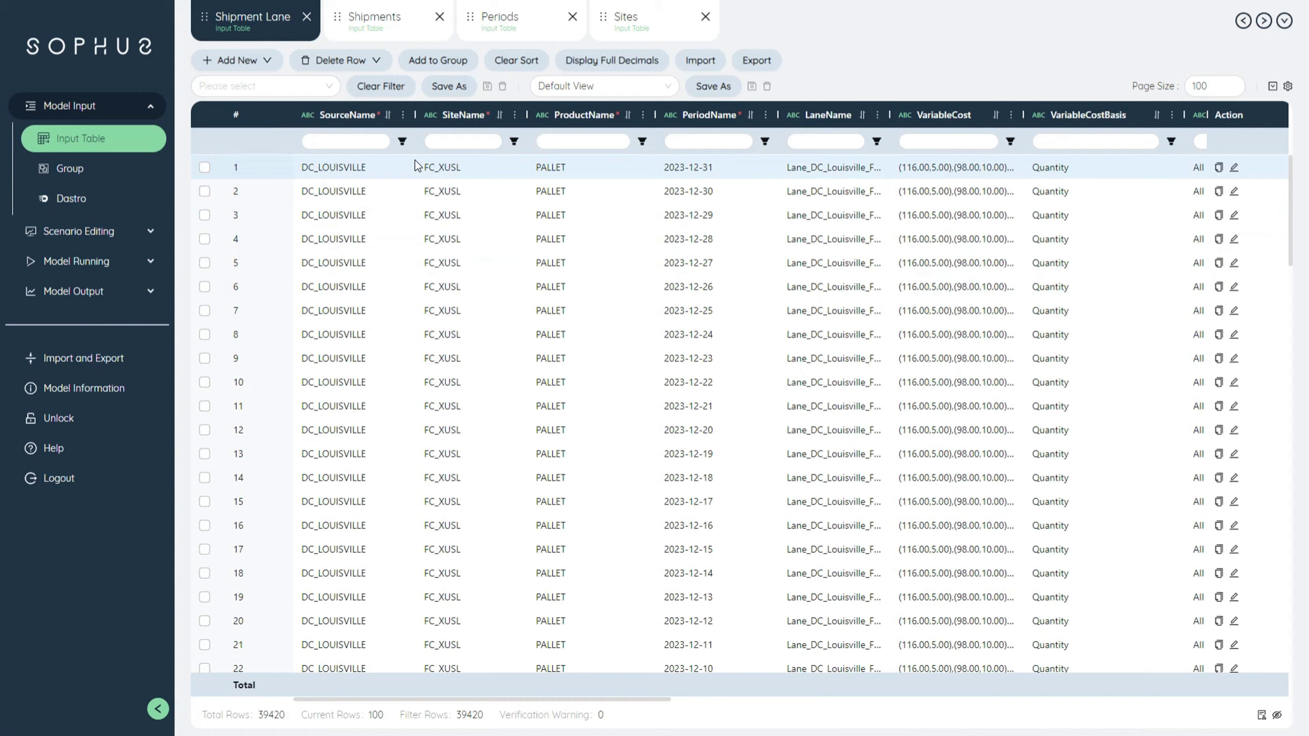
{"action": "scroll", "coordinate": [446, 314], "scroll_direction": "down", "scroll_amount": 10}
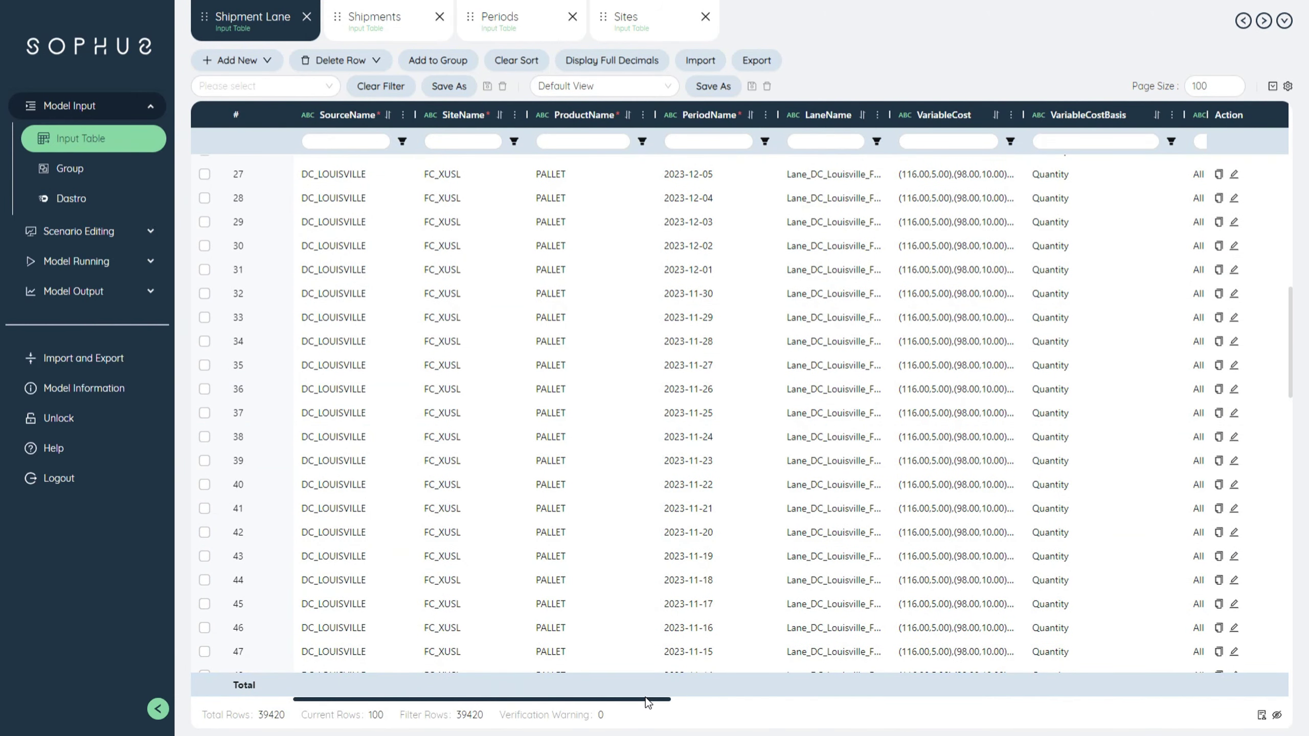
{"action": "left_click_drag", "start_coordinate": [648, 702], "coordinate": [1215, 732]}
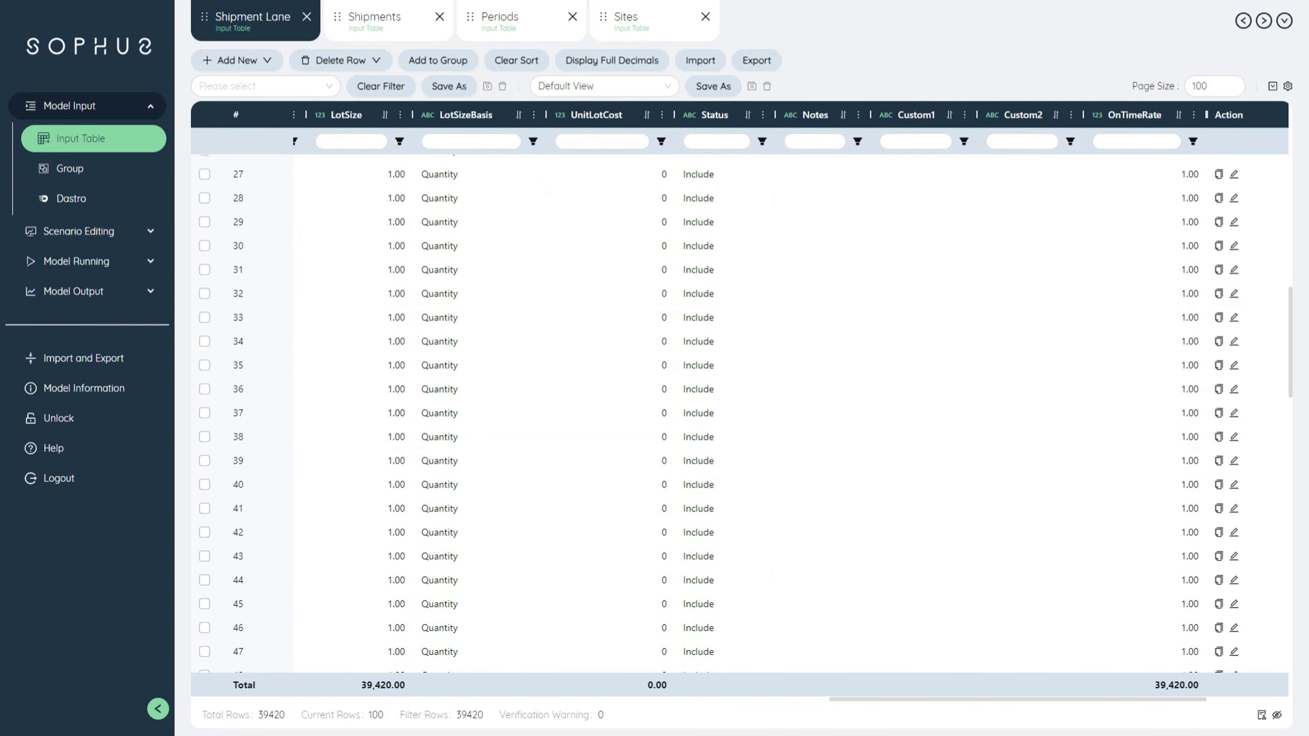
Open the BS_OA_Demo Dastro workflow and inspect its OA_Demo_M3_Rates and Lanes_Online module
{"action": "left_click", "coordinate": [81, 204]}
{"action": "left_click", "coordinate": [256, 234]}
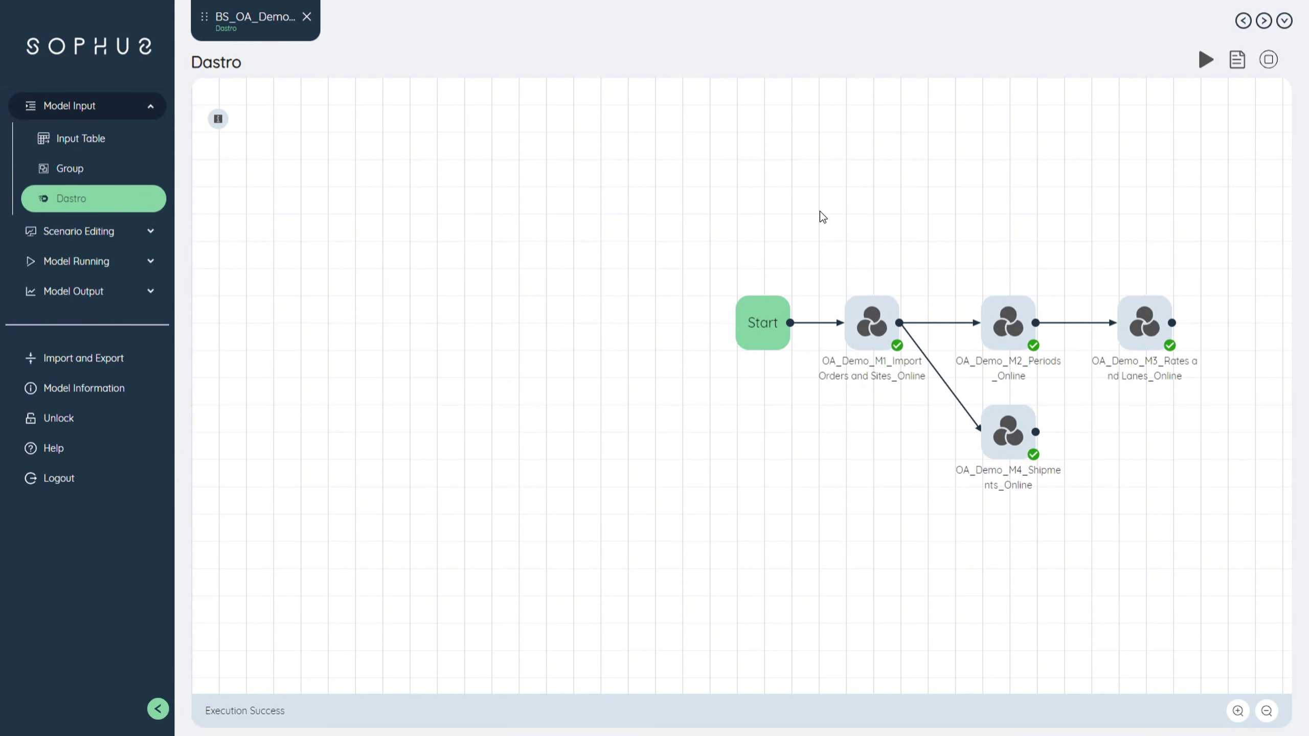
{"action": "left_click_drag", "start_coordinate": [821, 213], "coordinate": [470, 190]}
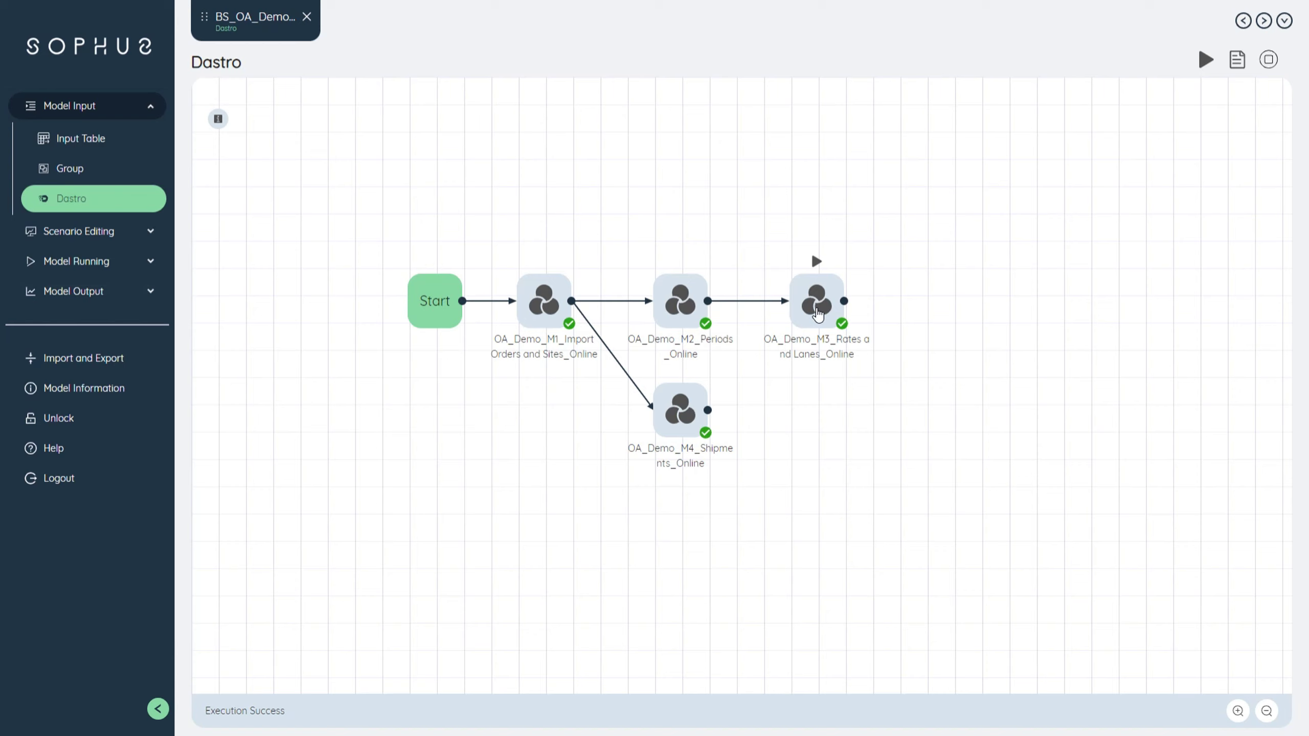
{"action": "double_click", "coordinate": [793, 308]}
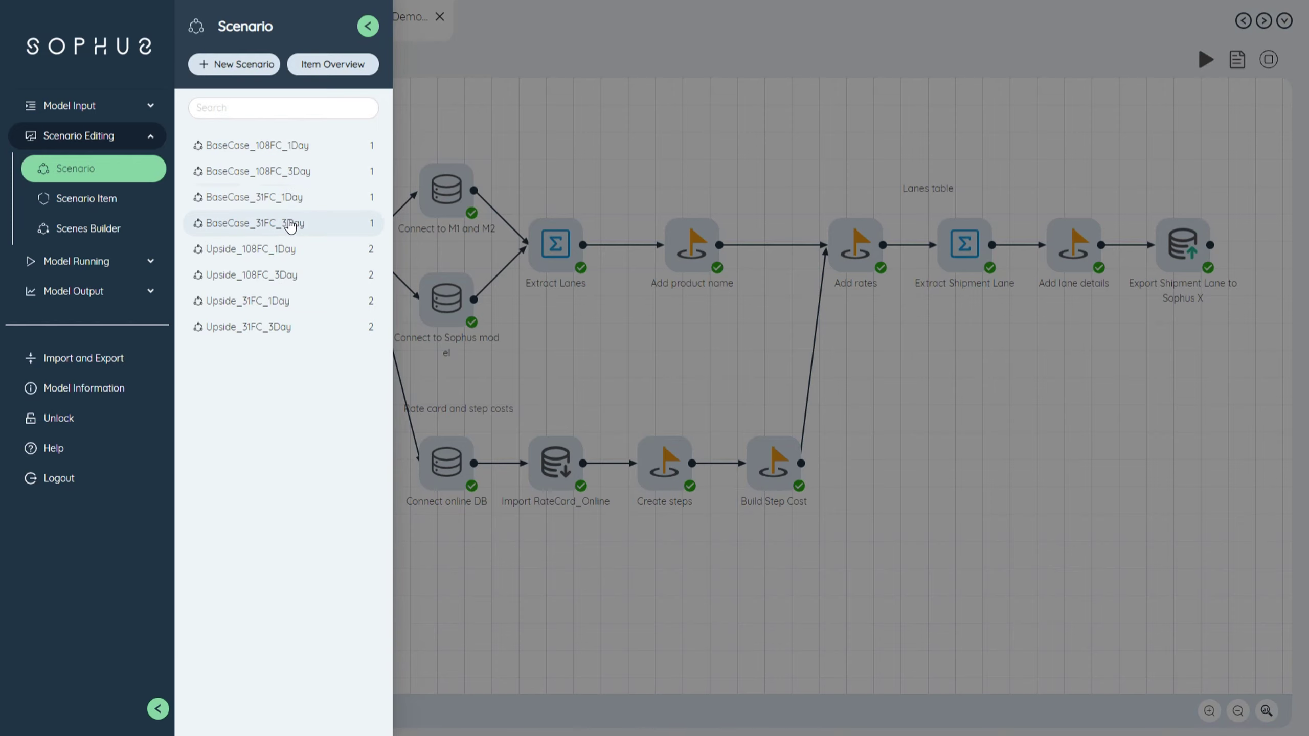
Open the Growth_5perc scenario item and review its operator options, leaving multiplication (*) selected
{"action": "left_click", "coordinate": [95, 202]}
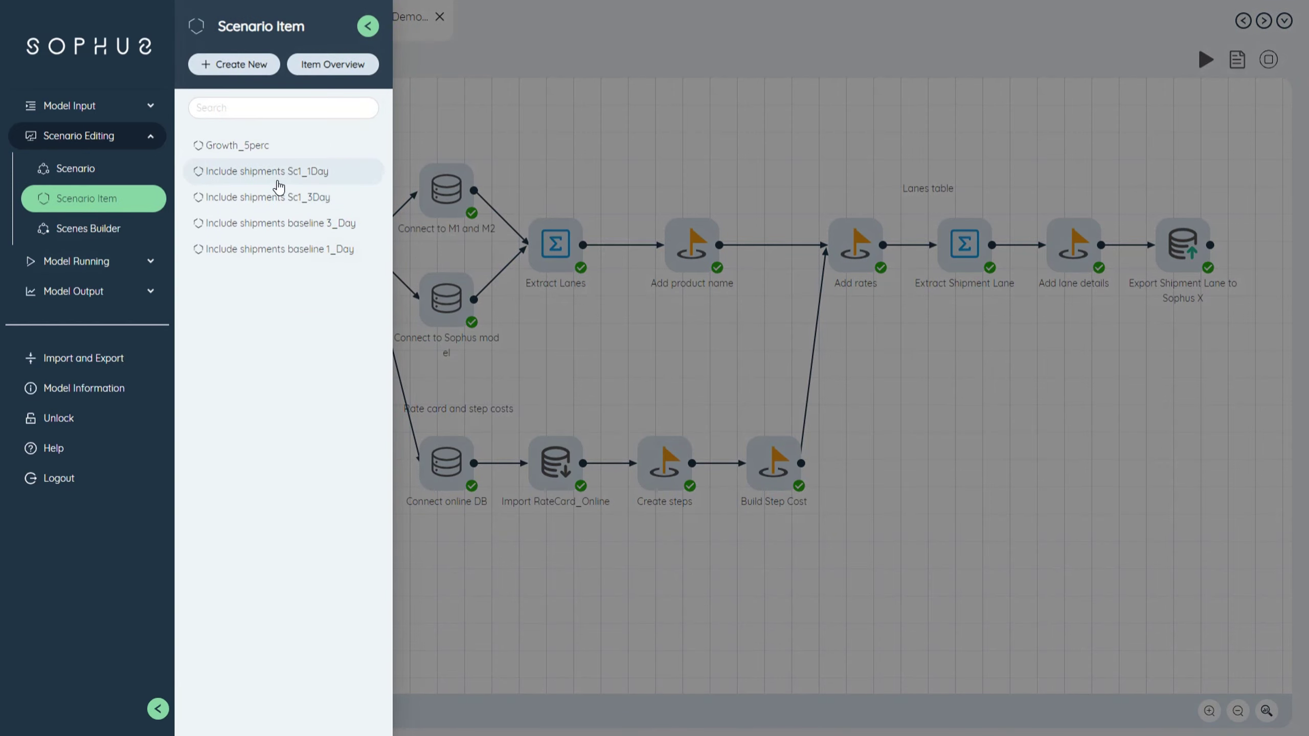
{"action": "left_click", "coordinate": [282, 150]}
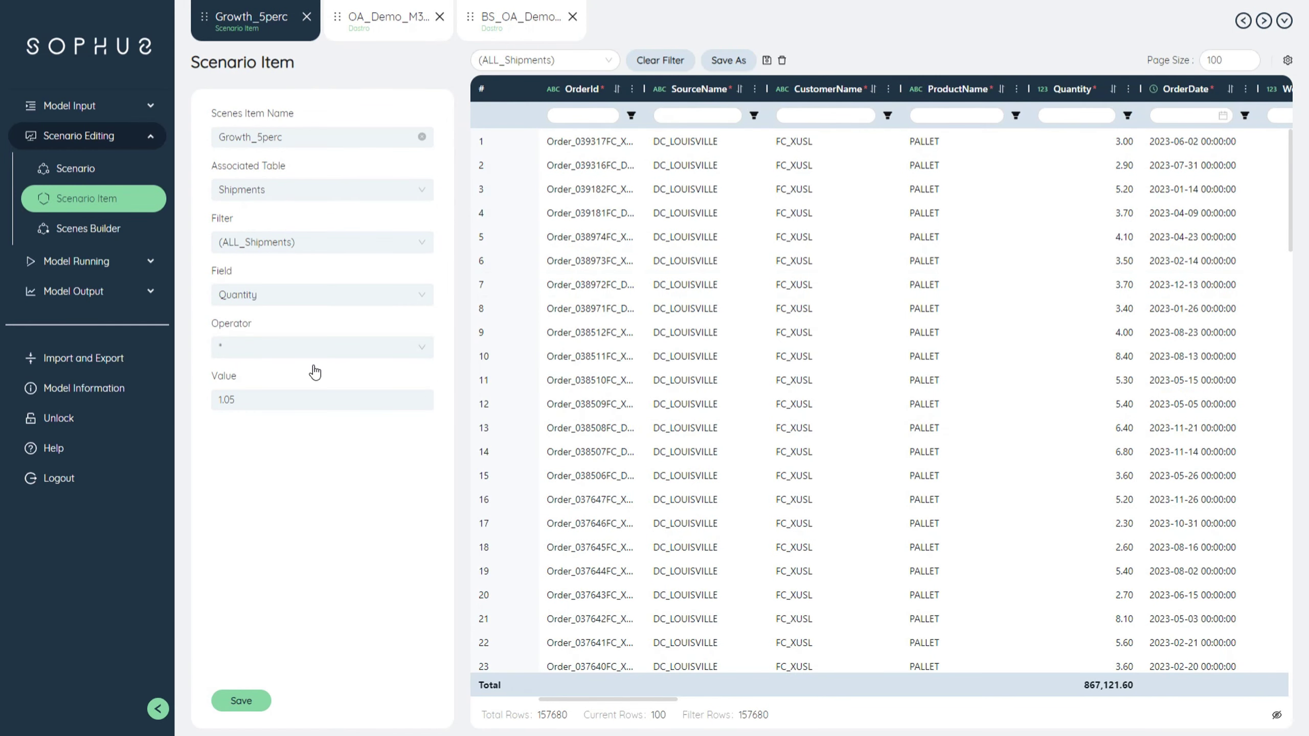
{"action": "left_click", "coordinate": [239, 344]}
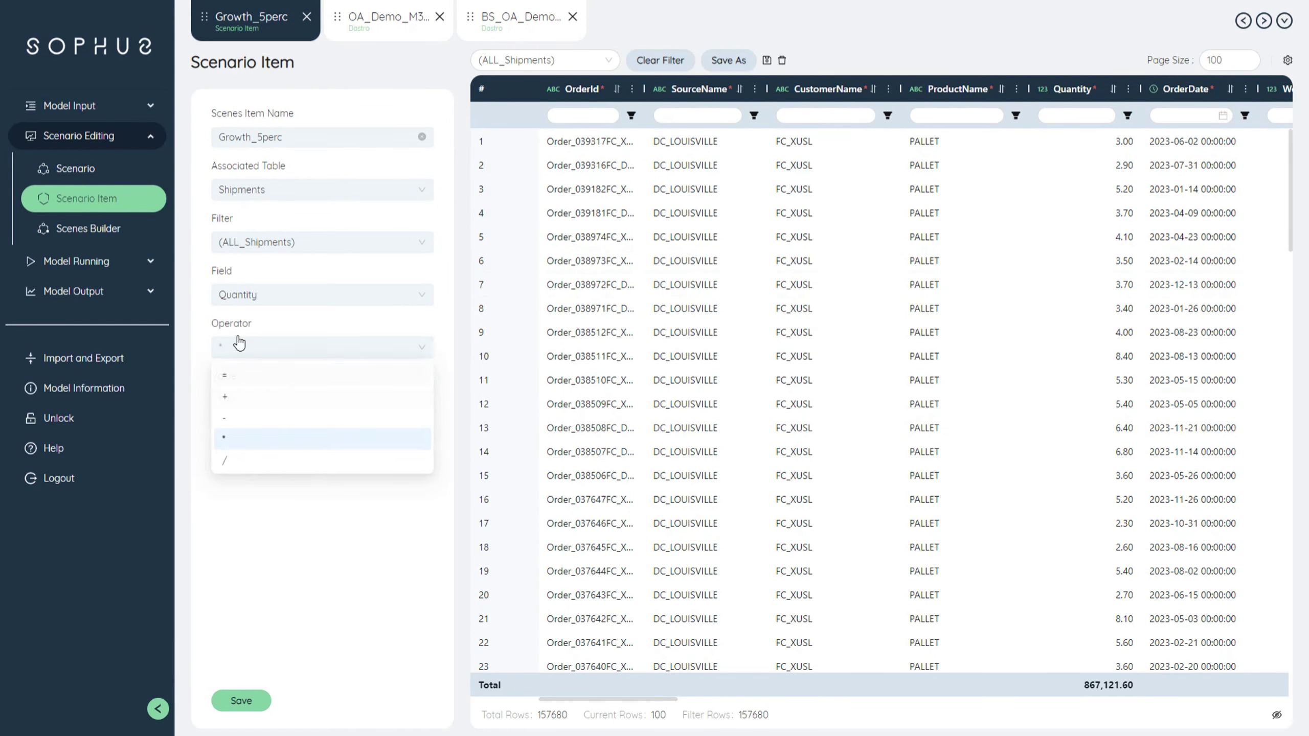
{"action": "left_click", "coordinate": [248, 438]}
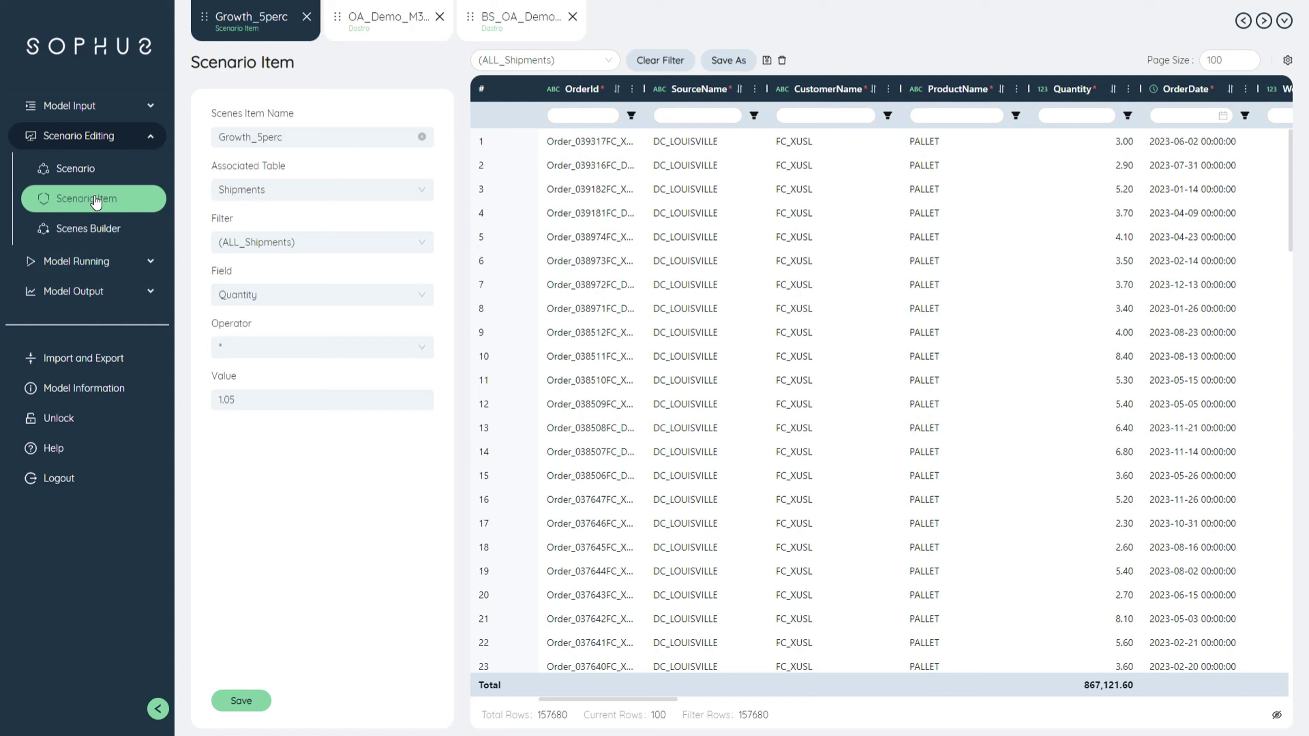
Open the Output Shipment Lane table and examine its source, lane, order, quantity and cost columns
{"action": "left_click", "coordinate": [73, 291]}
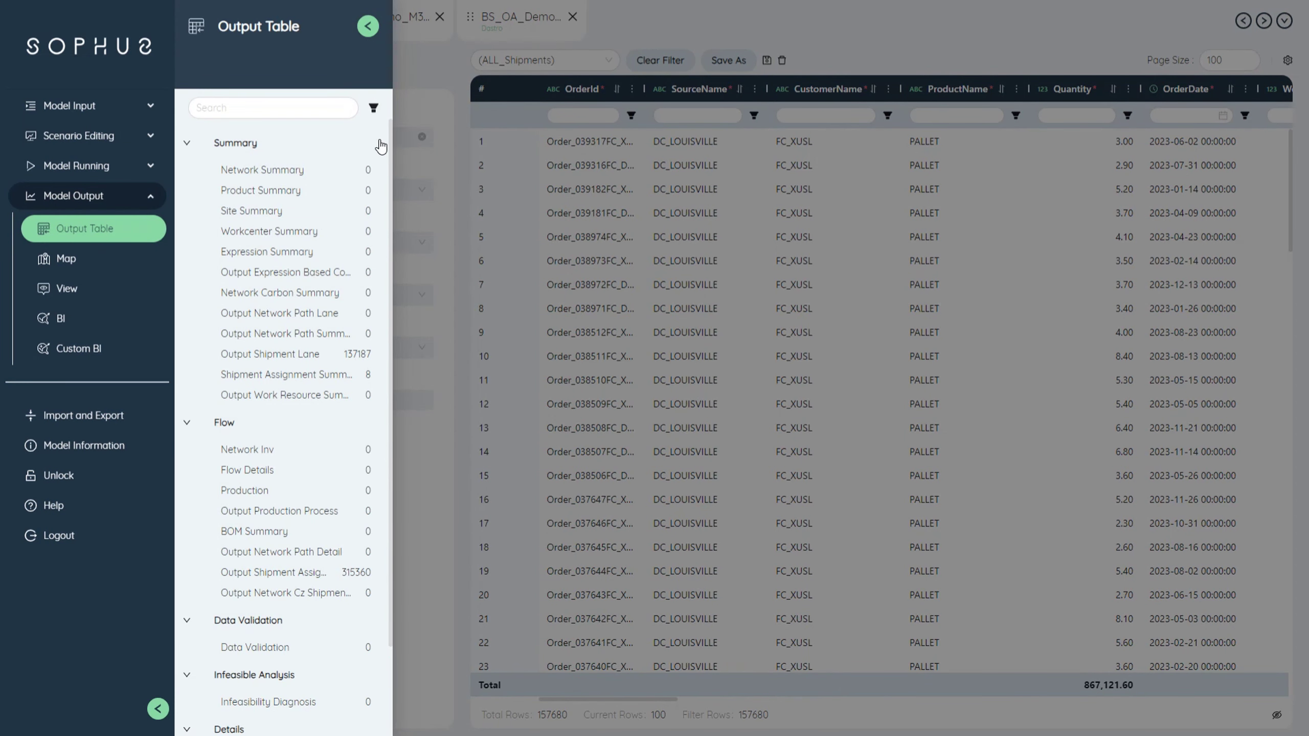
{"action": "left_click", "coordinate": [302, 357]}
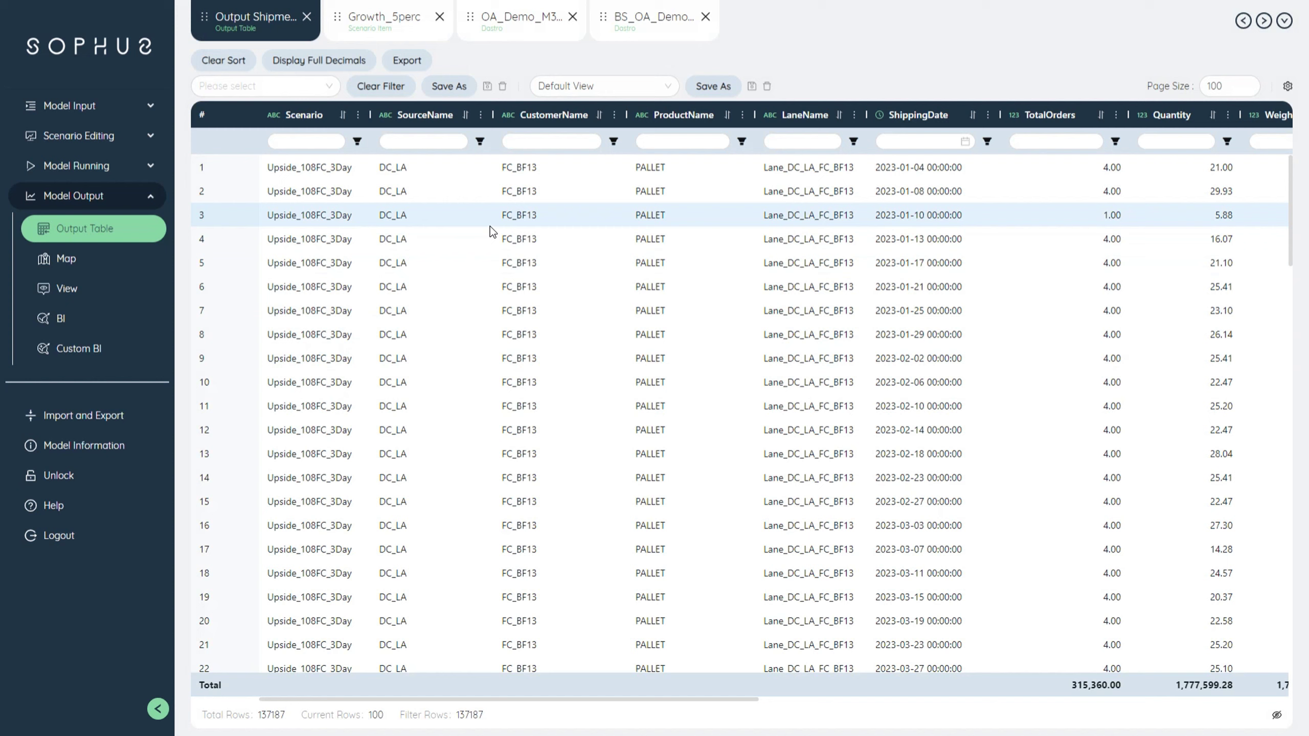
{"action": "left_click", "coordinate": [416, 173]}
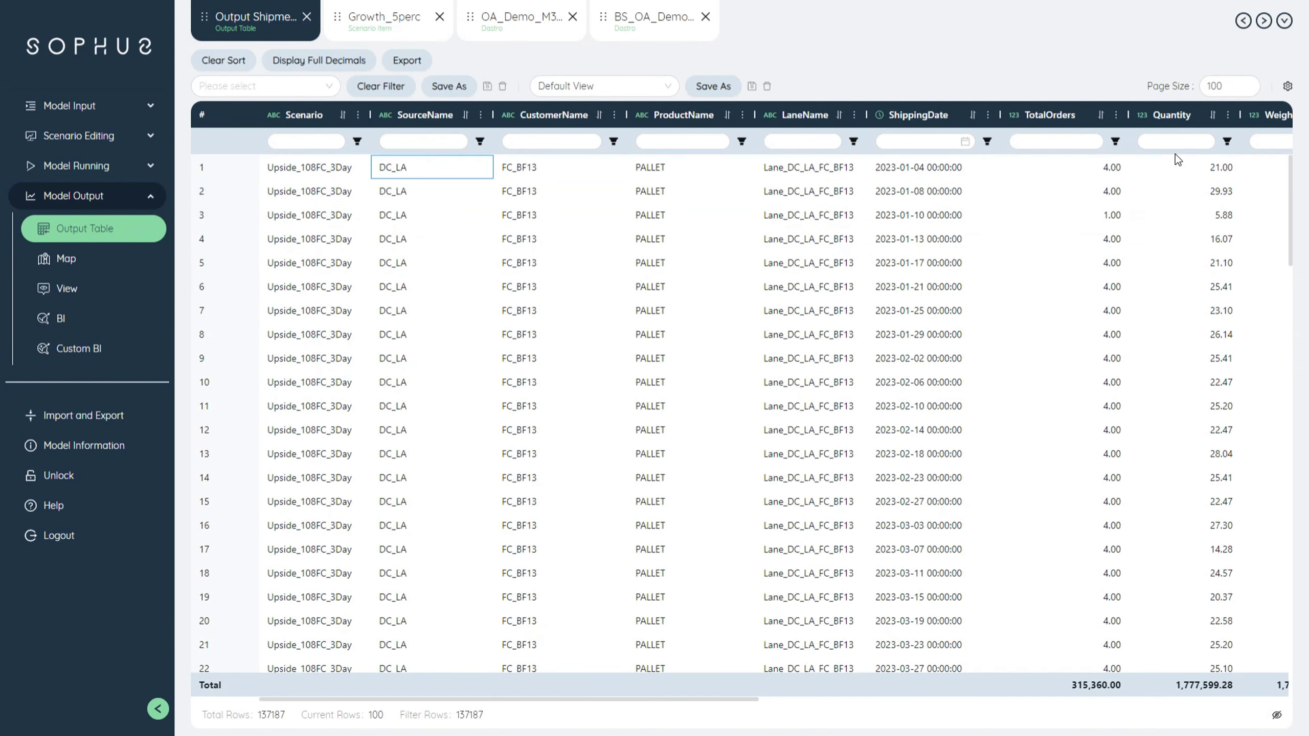
{"action": "left_click", "coordinate": [1082, 170]}
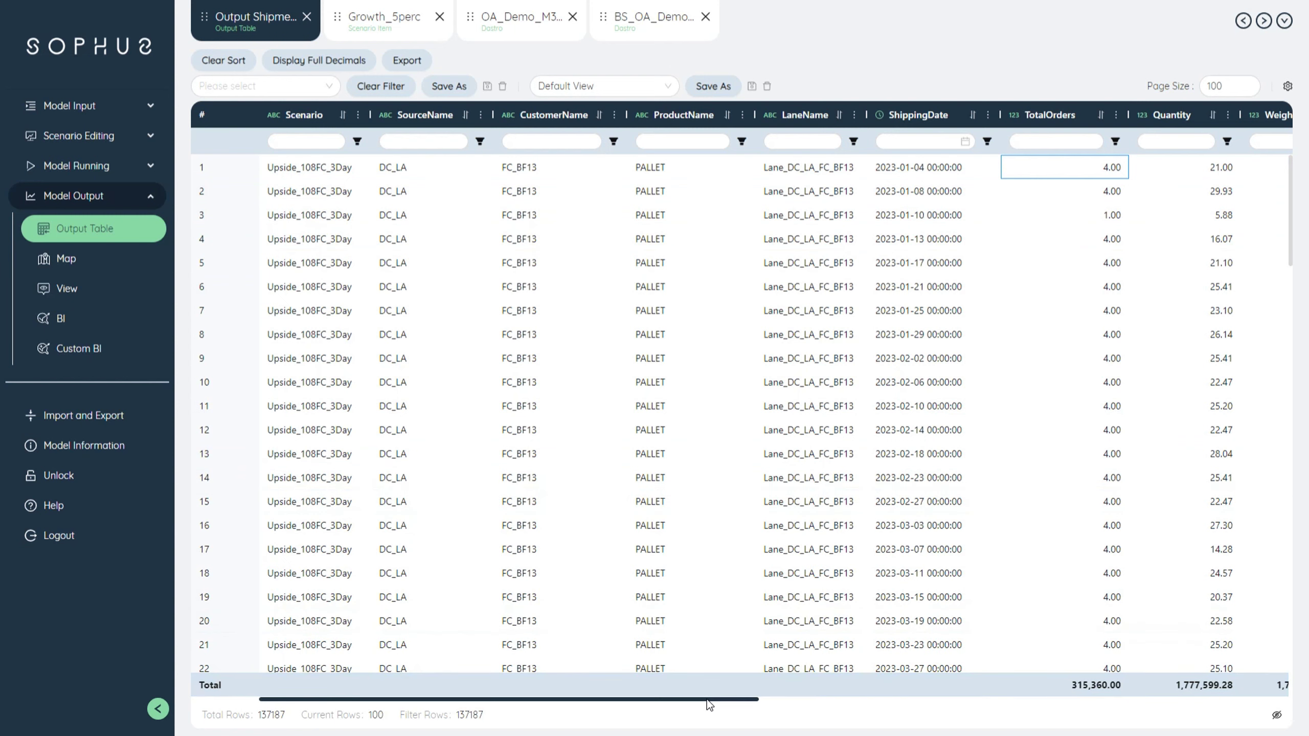
{"action": "left_click_drag", "start_coordinate": [711, 699], "coordinate": [889, 682]}
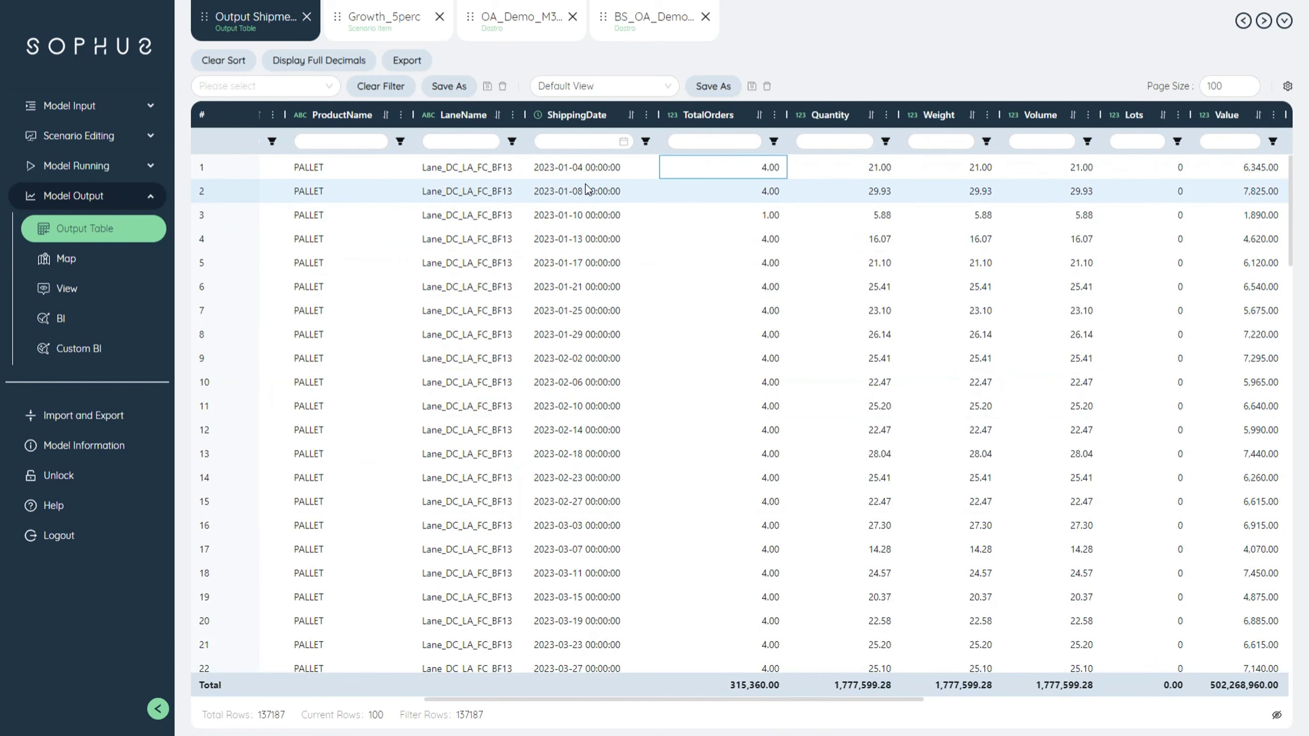
{"action": "left_click", "coordinate": [475, 169]}
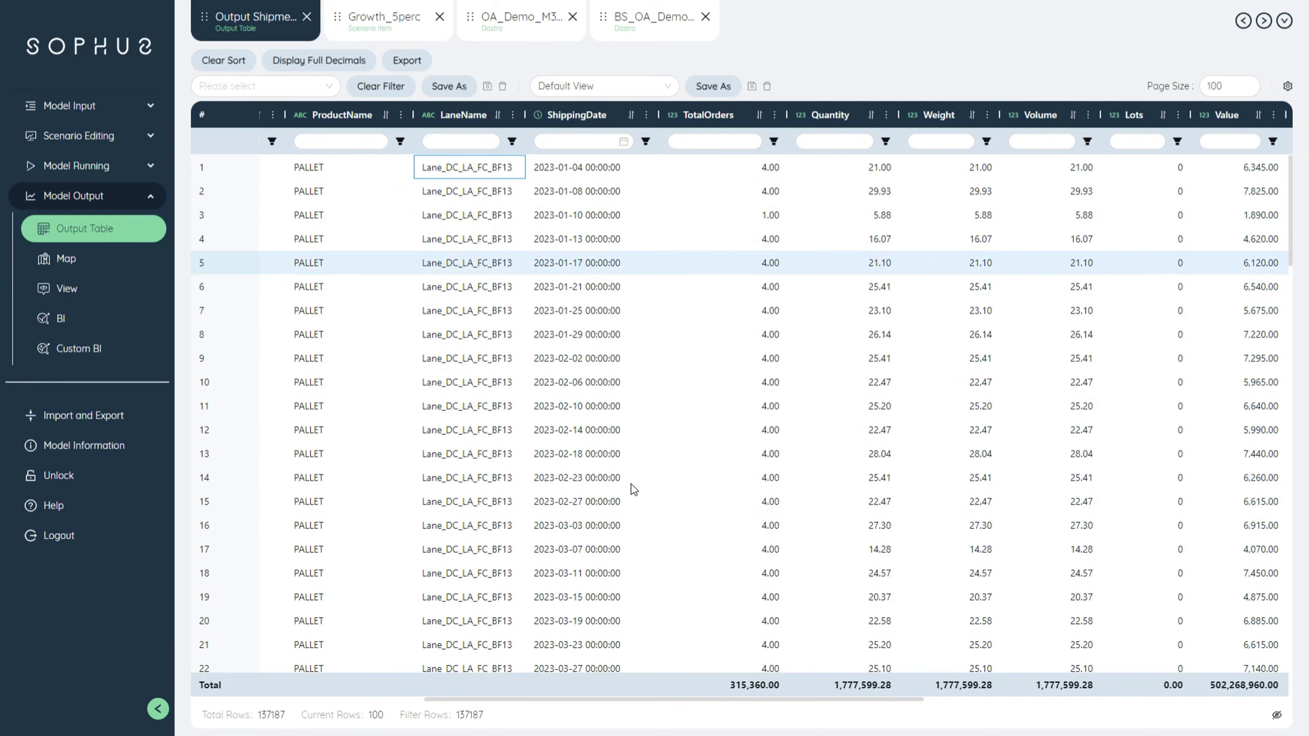
{"action": "left_click_drag", "start_coordinate": [718, 699], "coordinate": [834, 707]}
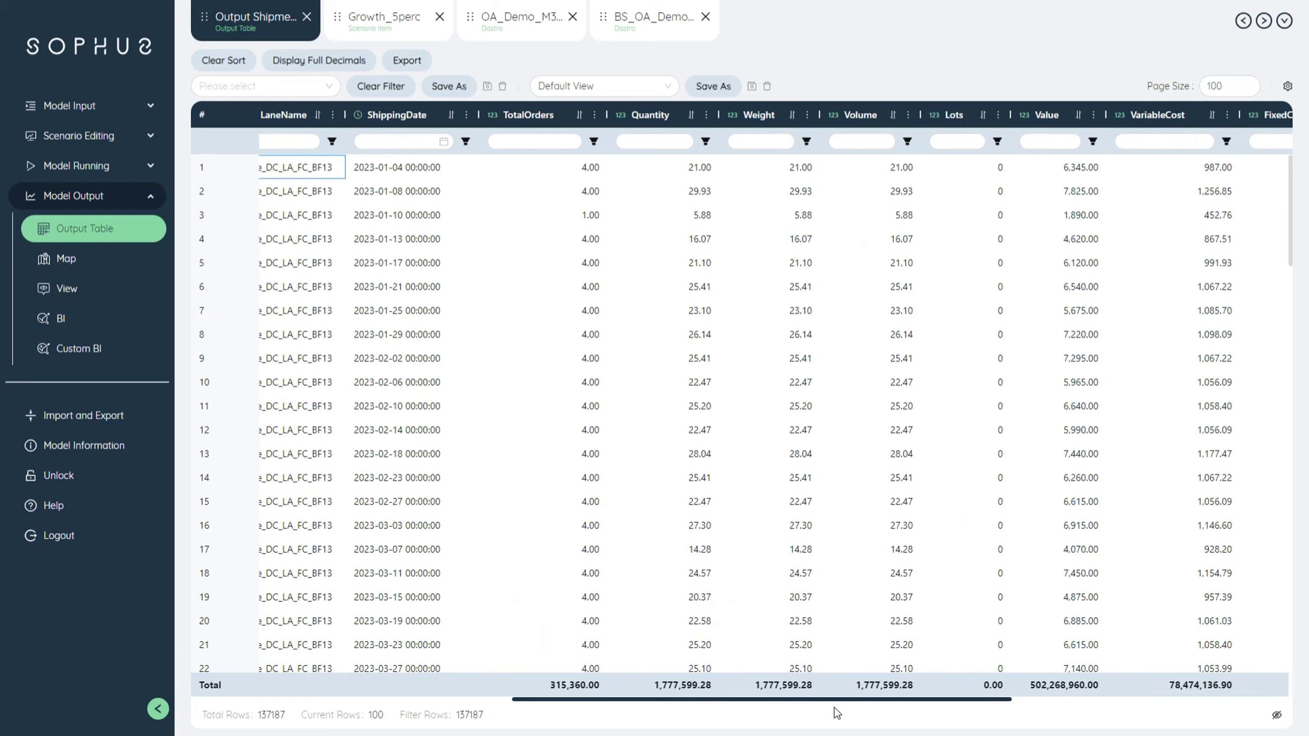
Open the Results custom BI dashboard and examine the Scenarios Summary chart enlarged, then return to the dashboard
{"action": "left_click", "coordinate": [79, 348]}
{"action": "left_click", "coordinate": [243, 153]}
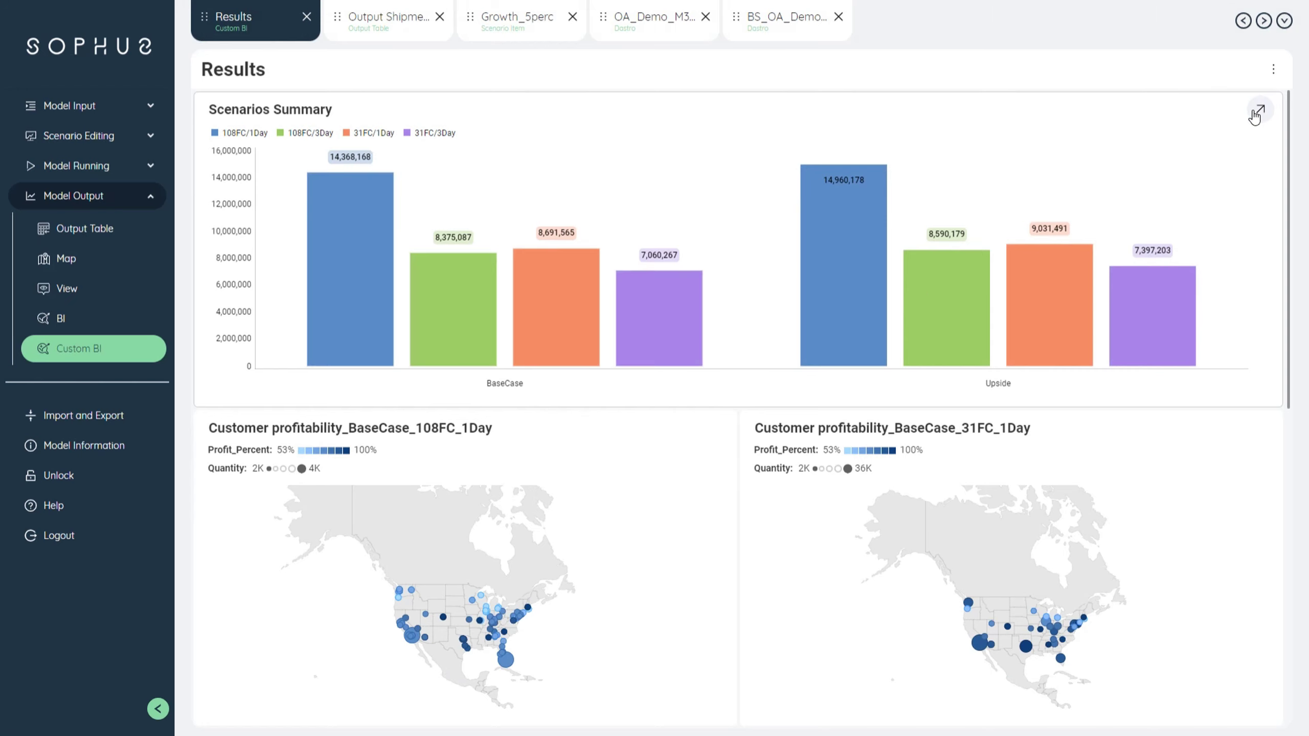
{"action": "left_click", "coordinate": [1257, 114]}
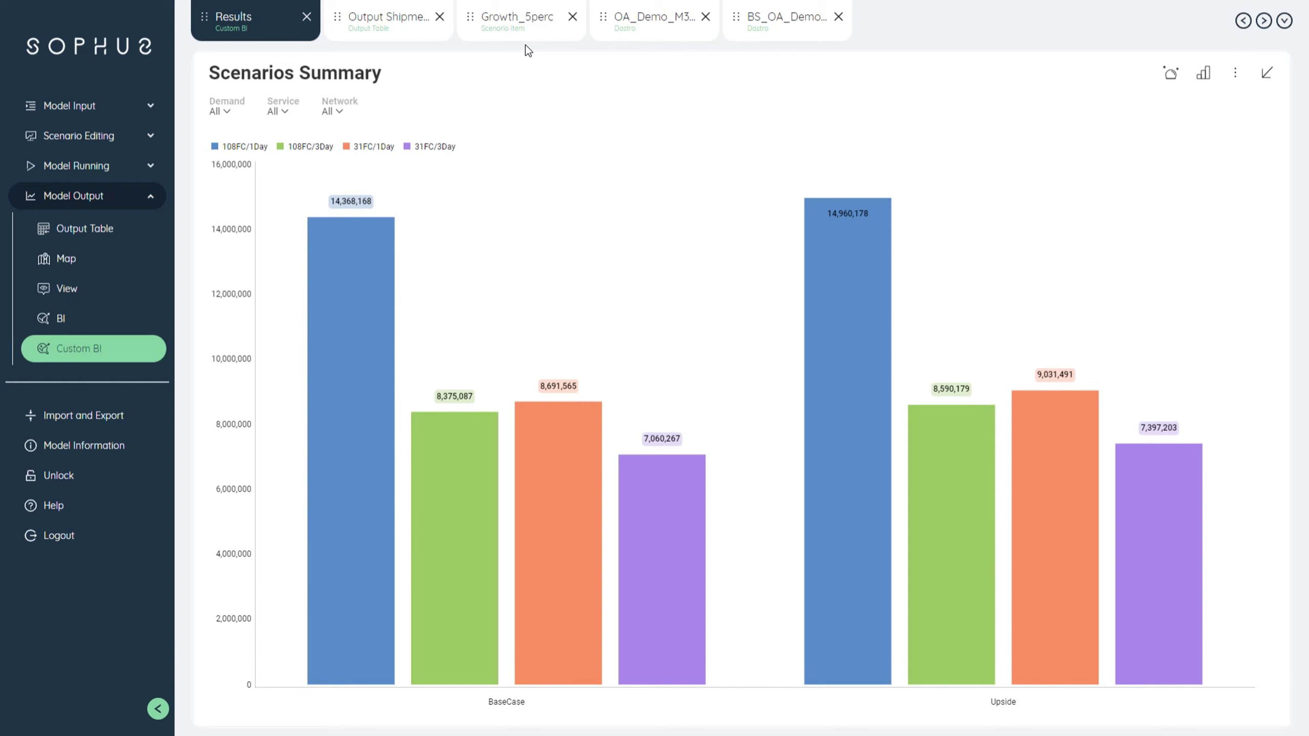
{"action": "mouse_move", "coordinate": [332, 304]}
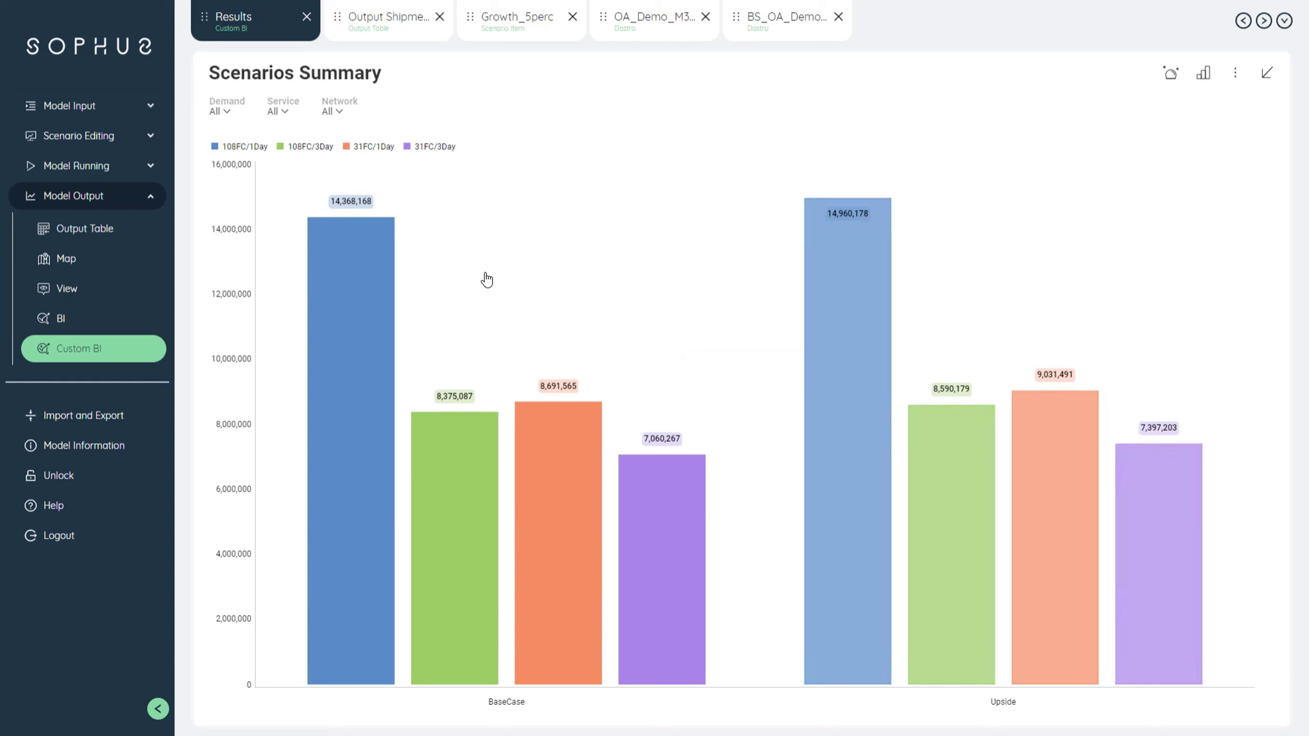
{"action": "left_click", "coordinate": [1267, 73]}
{"action": "left_click", "coordinate": [1267, 75]}
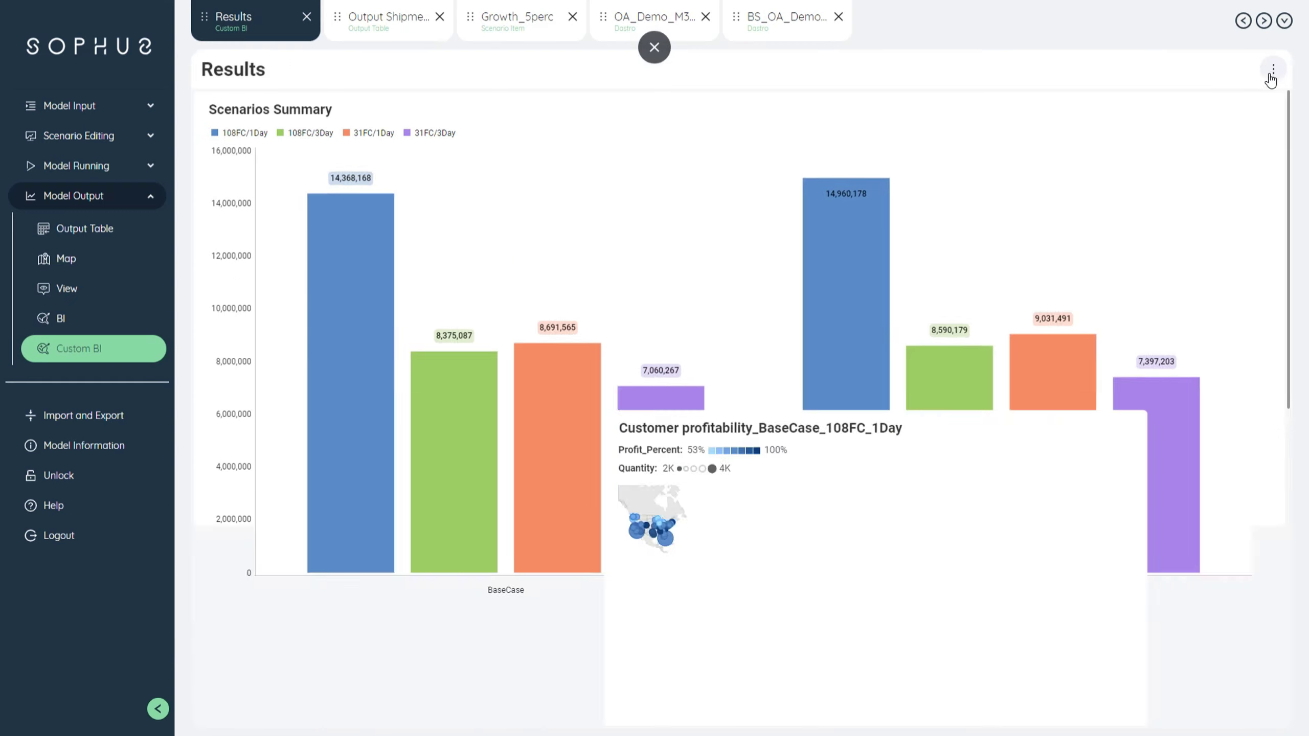
Enlarge the Customer profitability_BaseCase_108FC_1Day map, examine the United States customers up close, and return to the dashboard
{"action": "scroll", "coordinate": [739, 409], "scroll_direction": "down", "scroll_amount": 2}
{"action": "scroll", "coordinate": [740, 409], "scroll_direction": "down", "scroll_amount": 1}
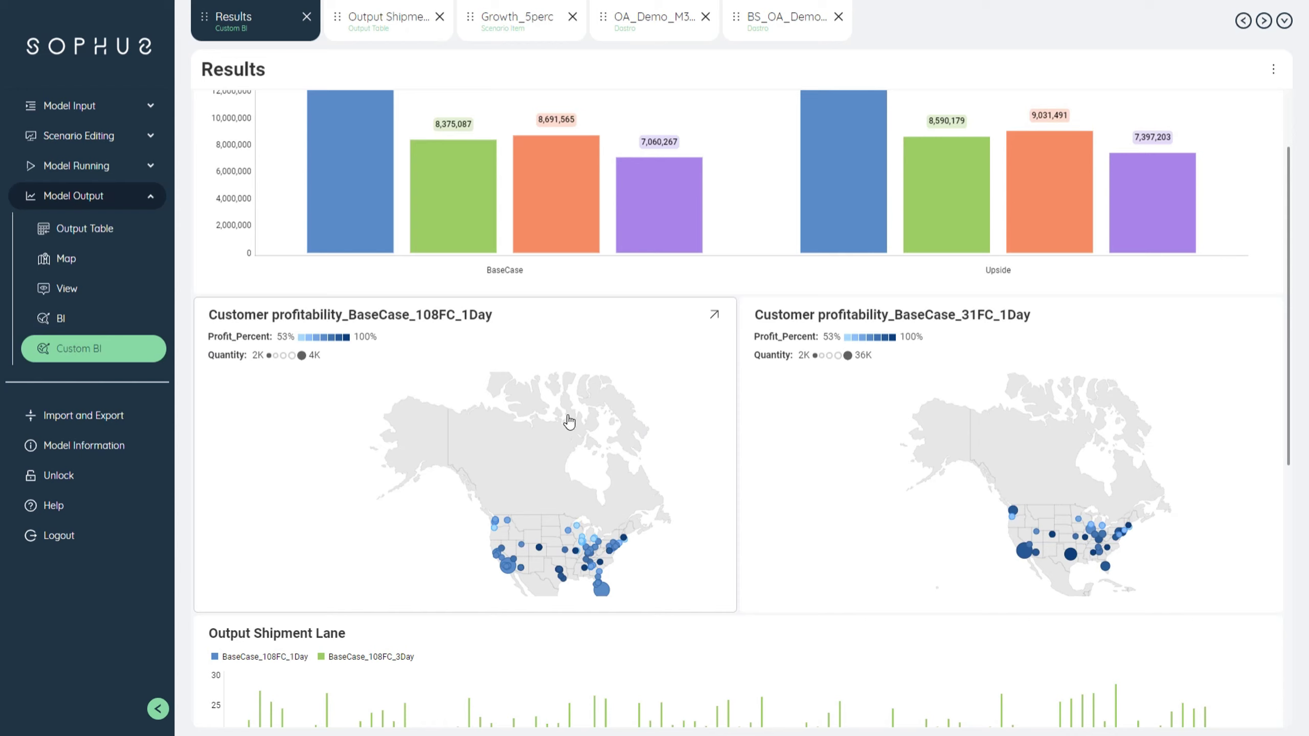
{"action": "left_click", "coordinate": [716, 315]}
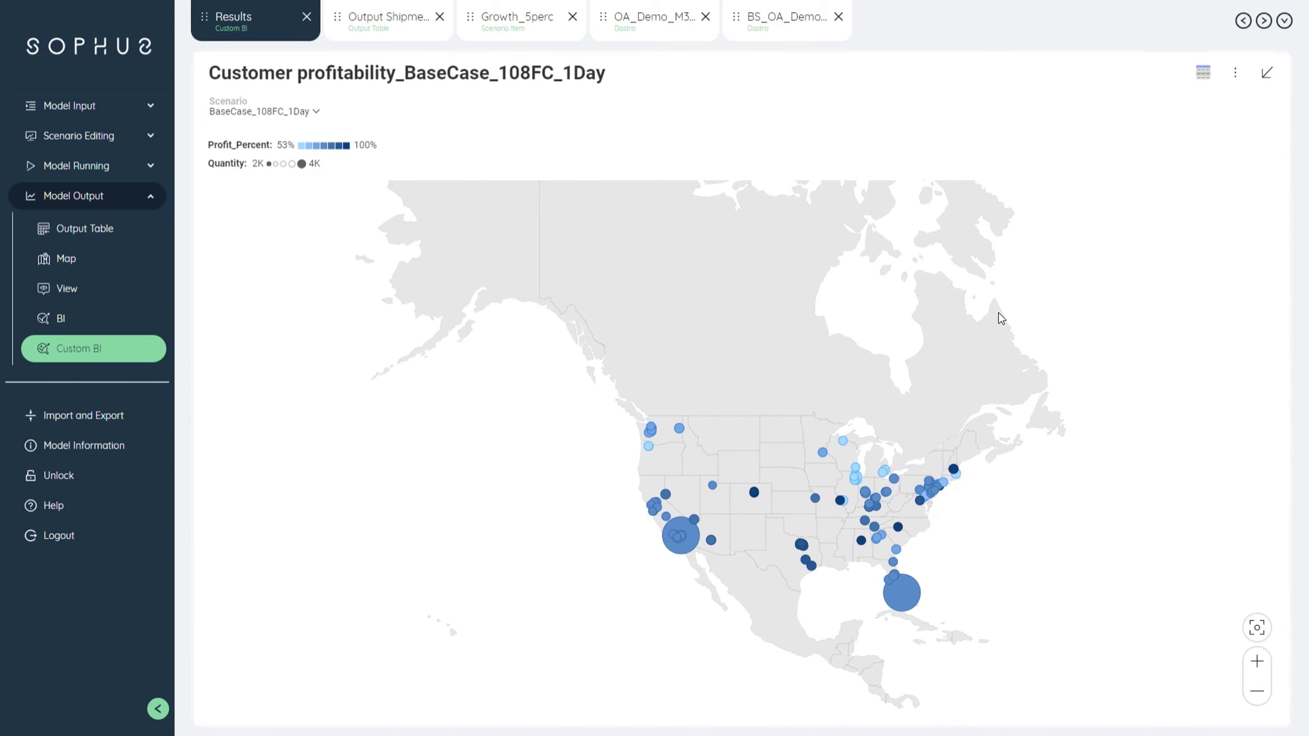
{"action": "left_click", "coordinate": [1257, 662]}
{"action": "scroll", "coordinate": [1025, 465], "scroll_direction": "down", "scroll_amount": 2}
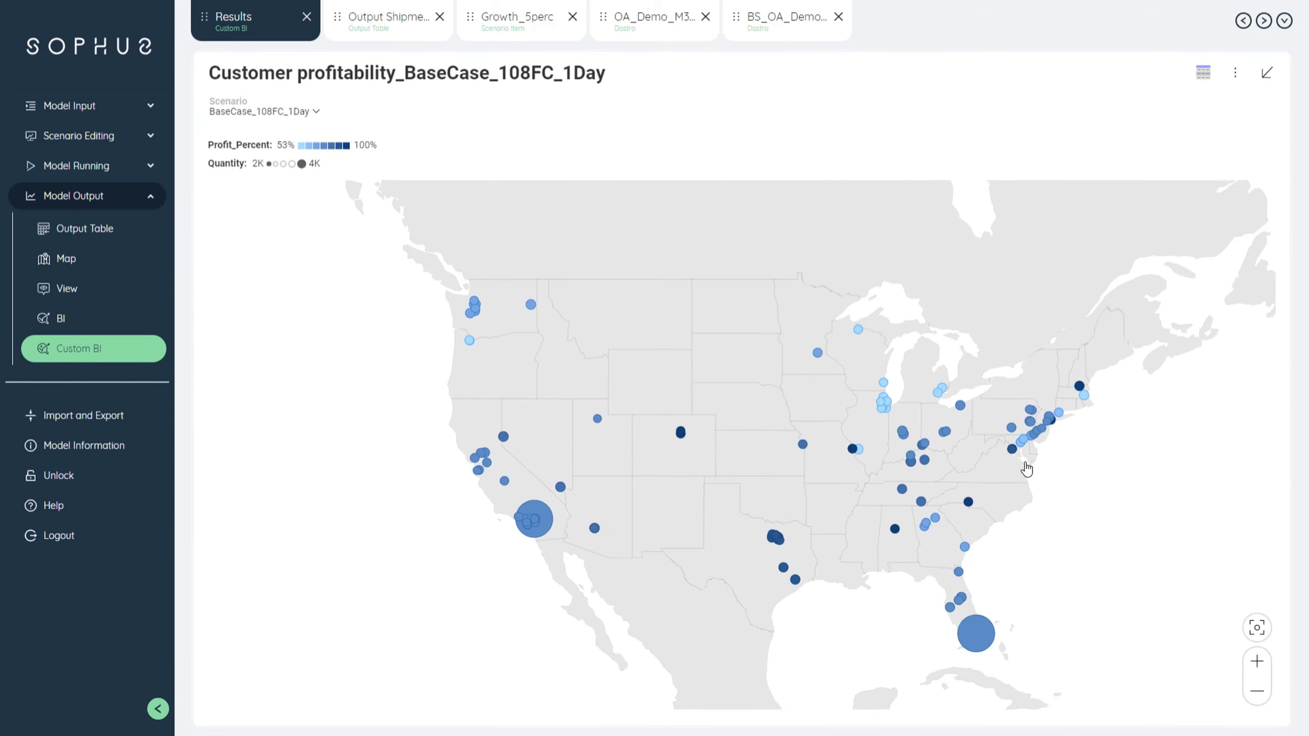
{"action": "key", "text": "Escape"}
Enlarge the Customer profitability_BaseCase_31FC_1Day map and examine the United States customers up close
{"action": "left_click", "coordinate": [1260, 427]}
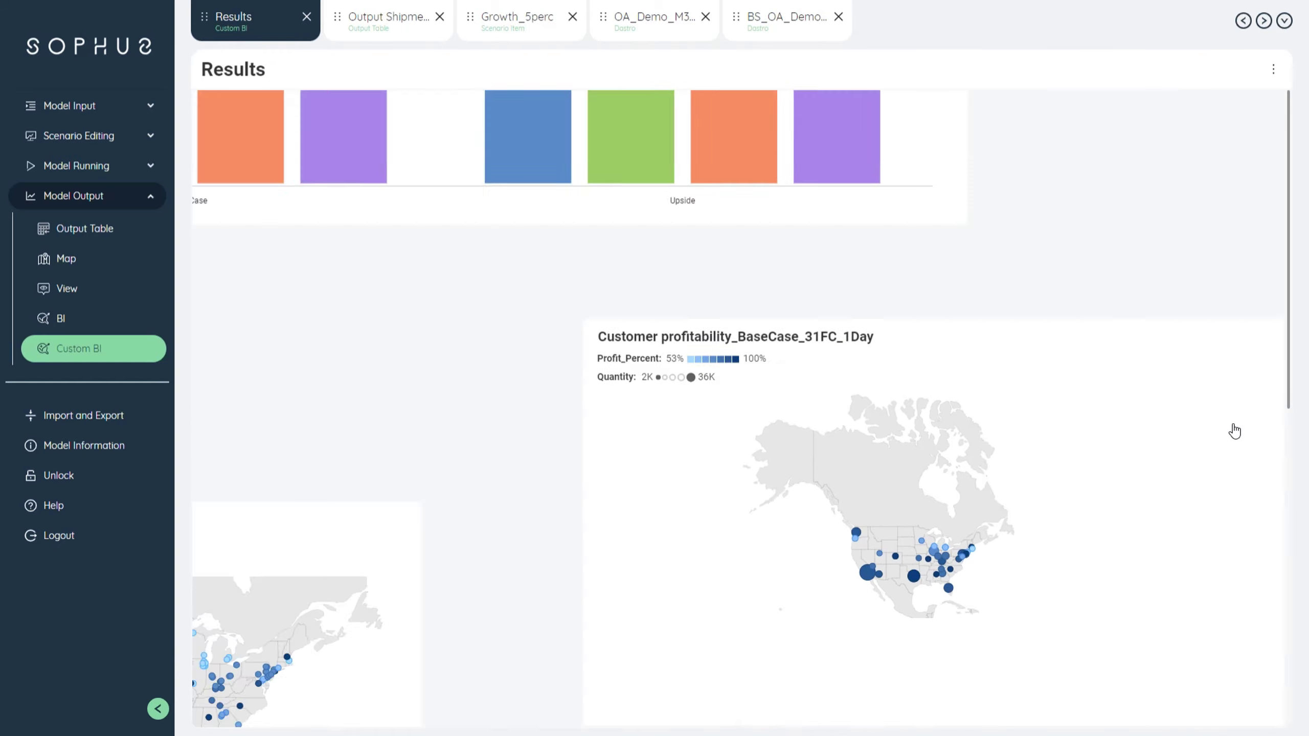
{"action": "left_click", "coordinate": [1256, 662]}
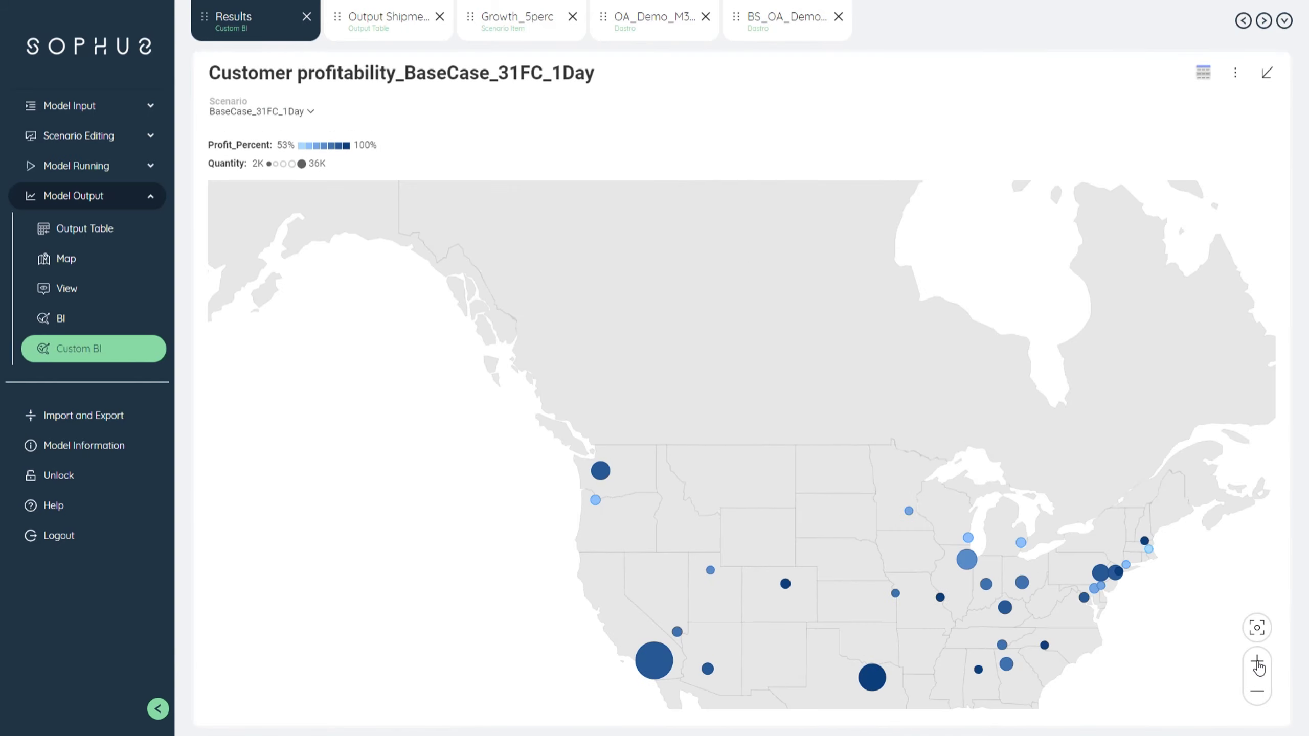
Examine the whole United States on the enlarged BaseCase_31FC_1Day customer profitability map, then return to the Results dashboard
{"action": "left_click_drag", "start_coordinate": [987, 467], "coordinate": [926, 348]}
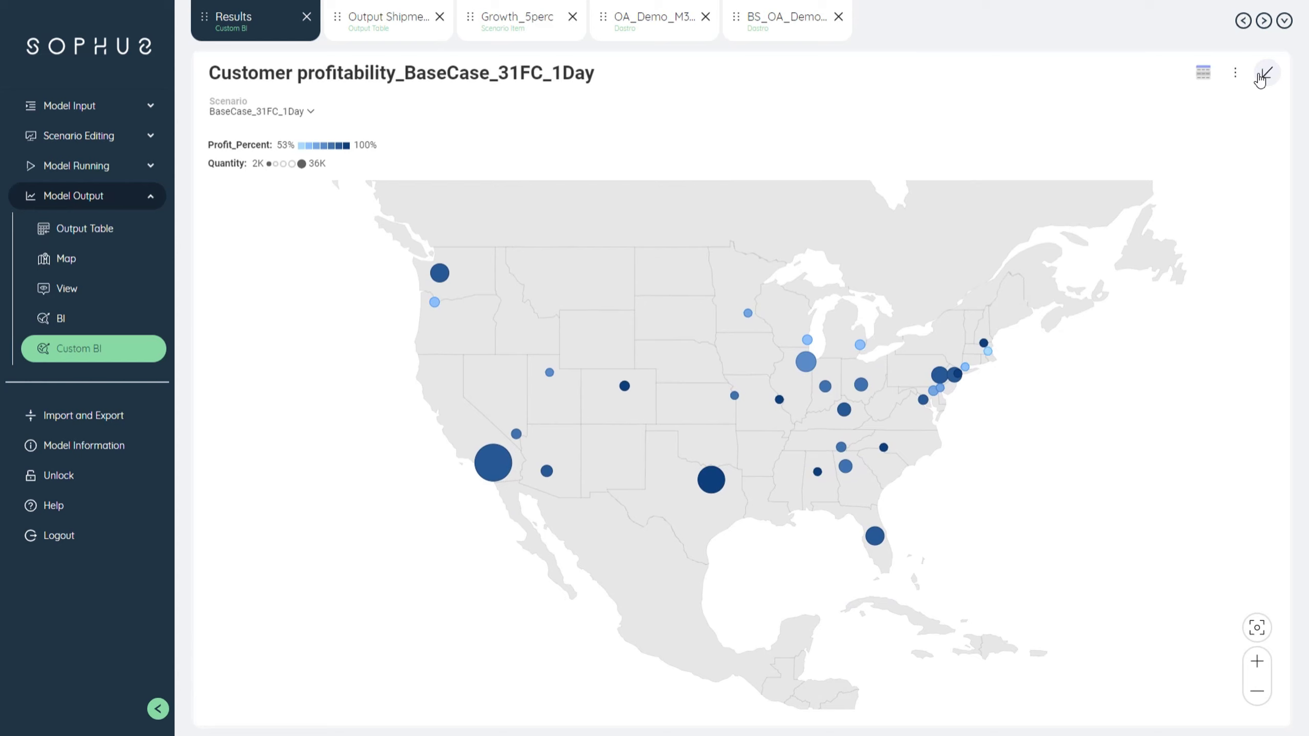
{"action": "left_click", "coordinate": [1260, 77]}
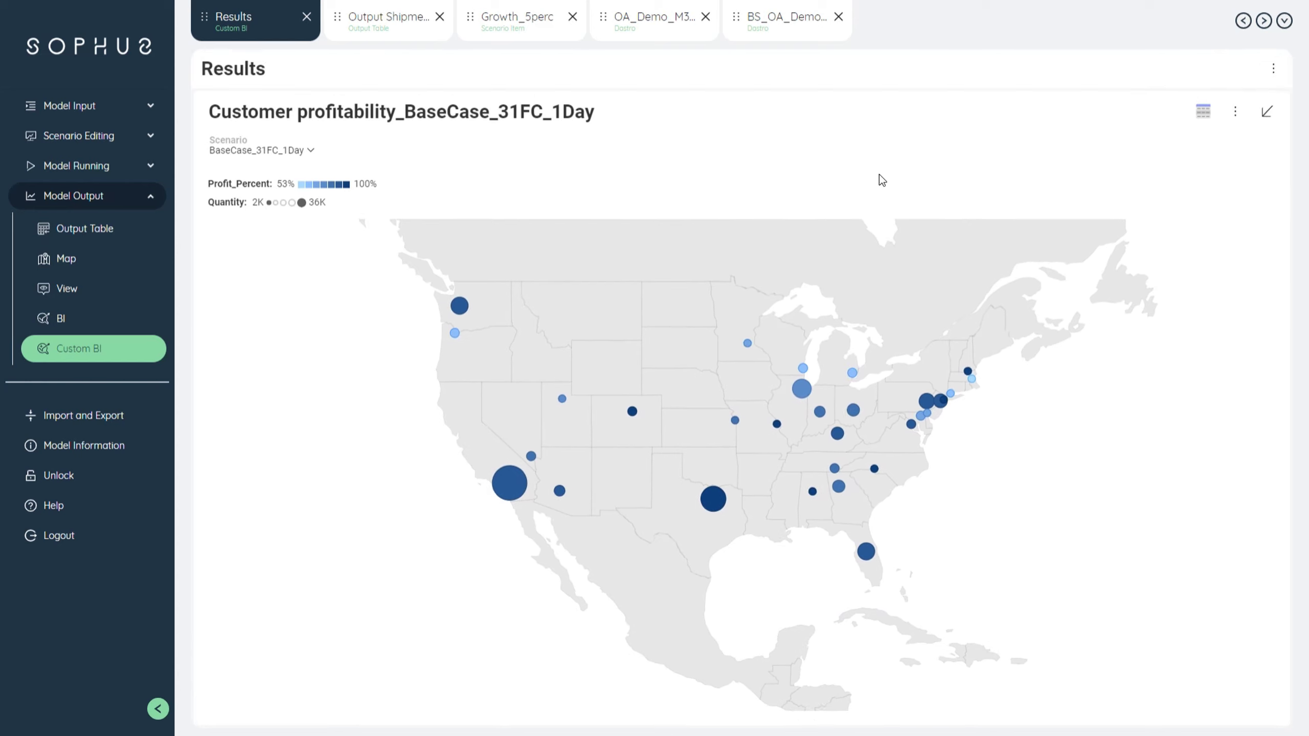
Enlarge the dashboard's Output Shipment Lane chart and check which scenarios its Scenario filter includes, leaving the selection as it is
{"action": "scroll", "coordinate": [894, 366], "scroll_direction": "down", "scroll_amount": 4}
{"action": "scroll", "coordinate": [807, 450], "scroll_direction": "down", "scroll_amount": 3}
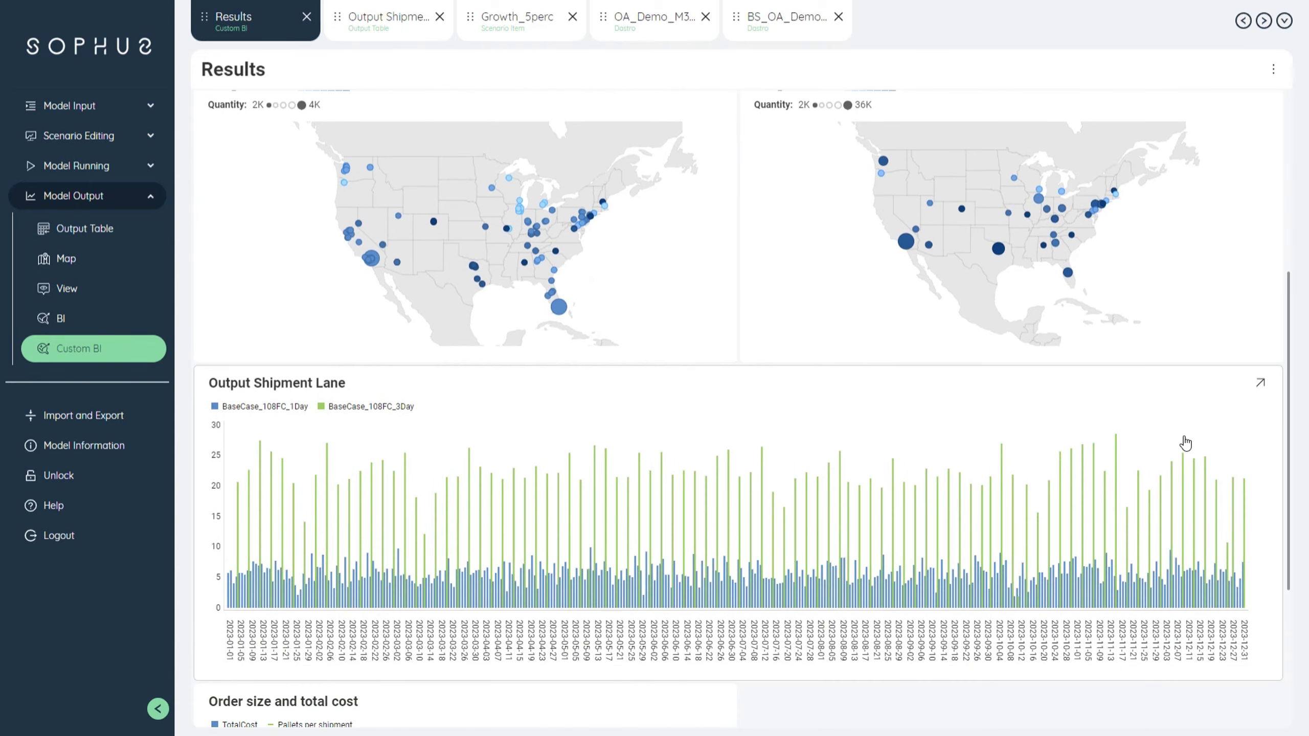
{"action": "left_click", "coordinate": [1260, 381]}
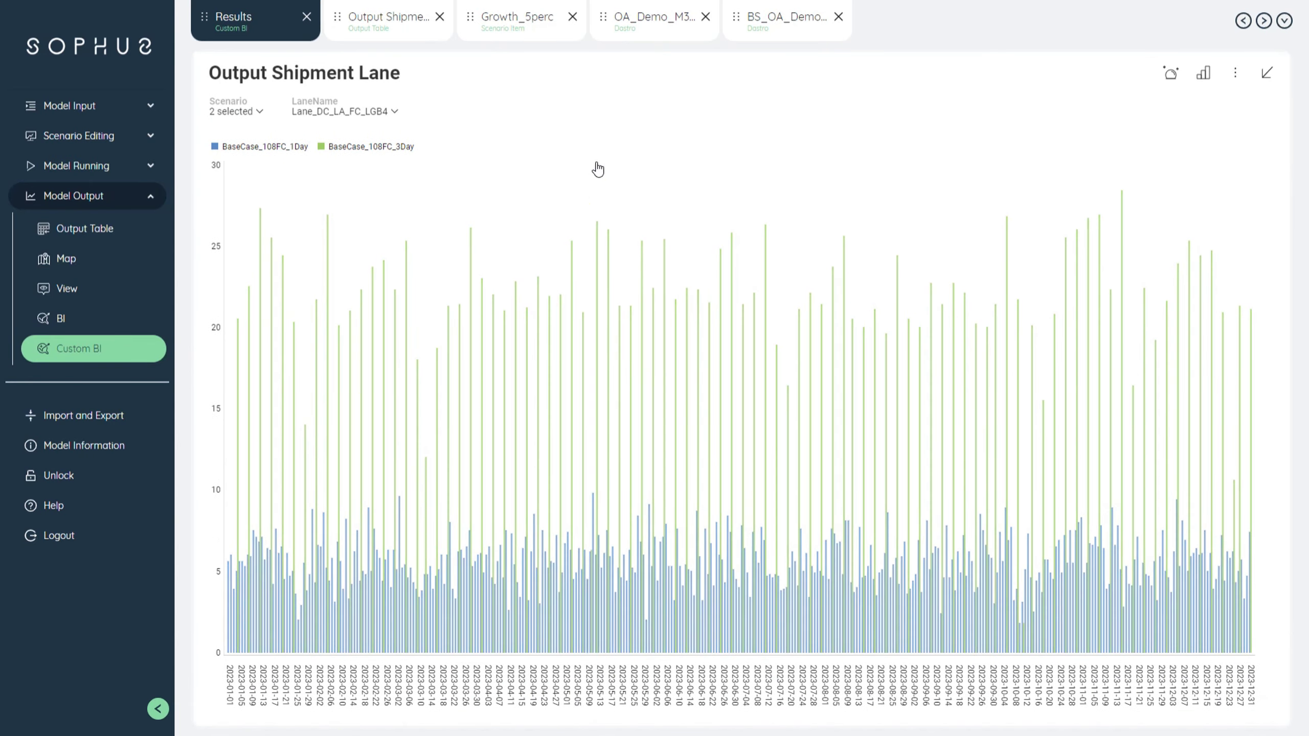
{"action": "left_click", "coordinate": [237, 129]}
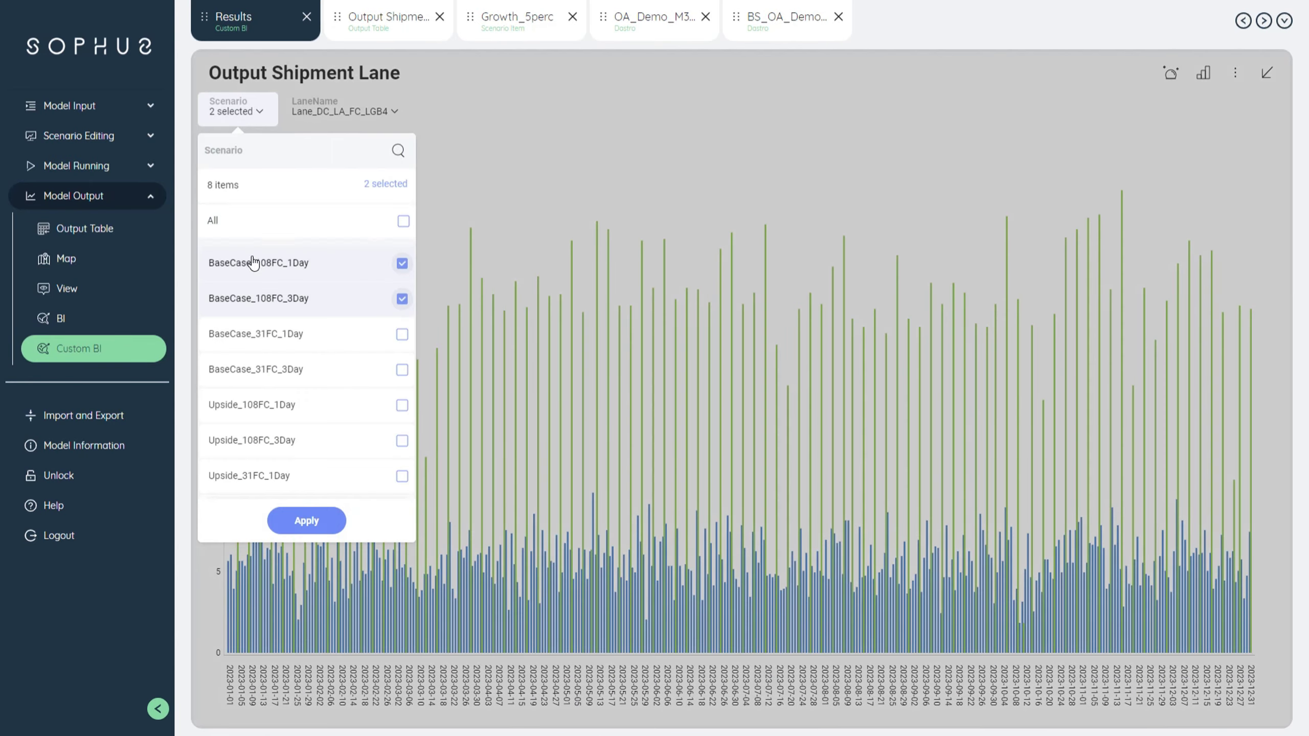
{"action": "left_click", "coordinate": [524, 142]}
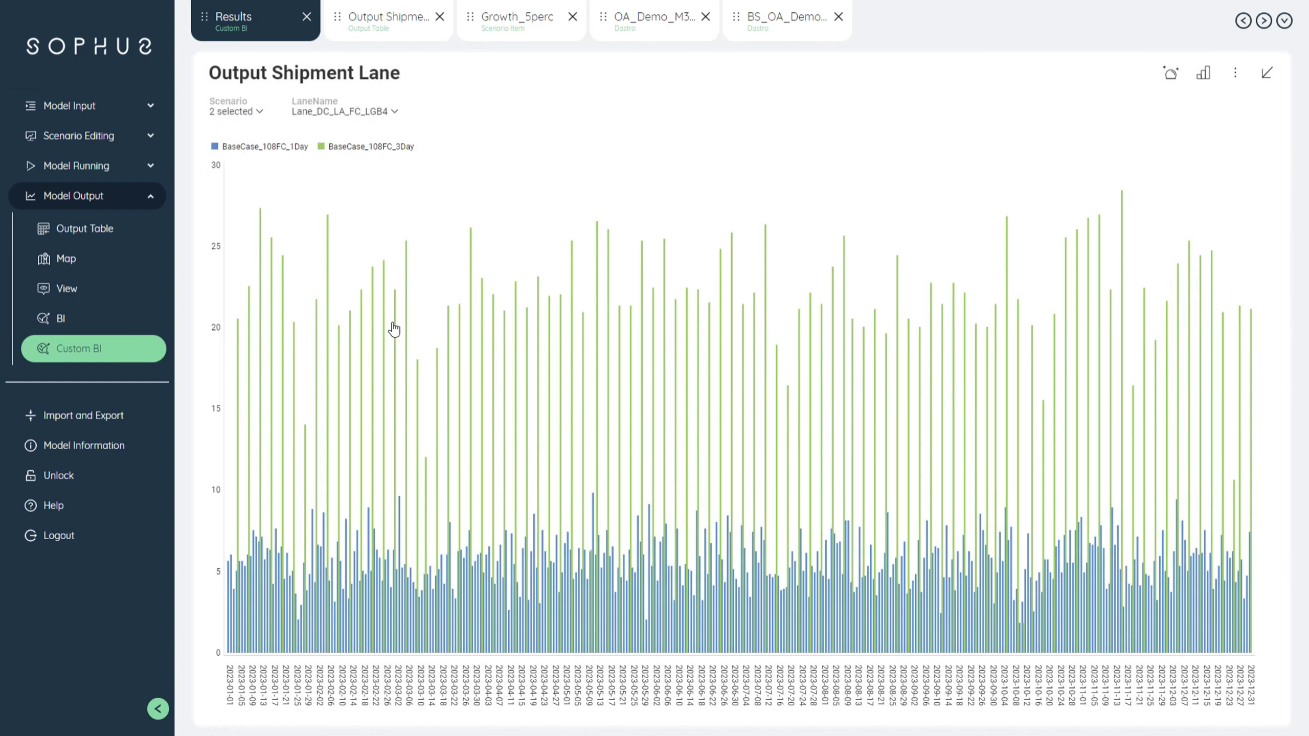